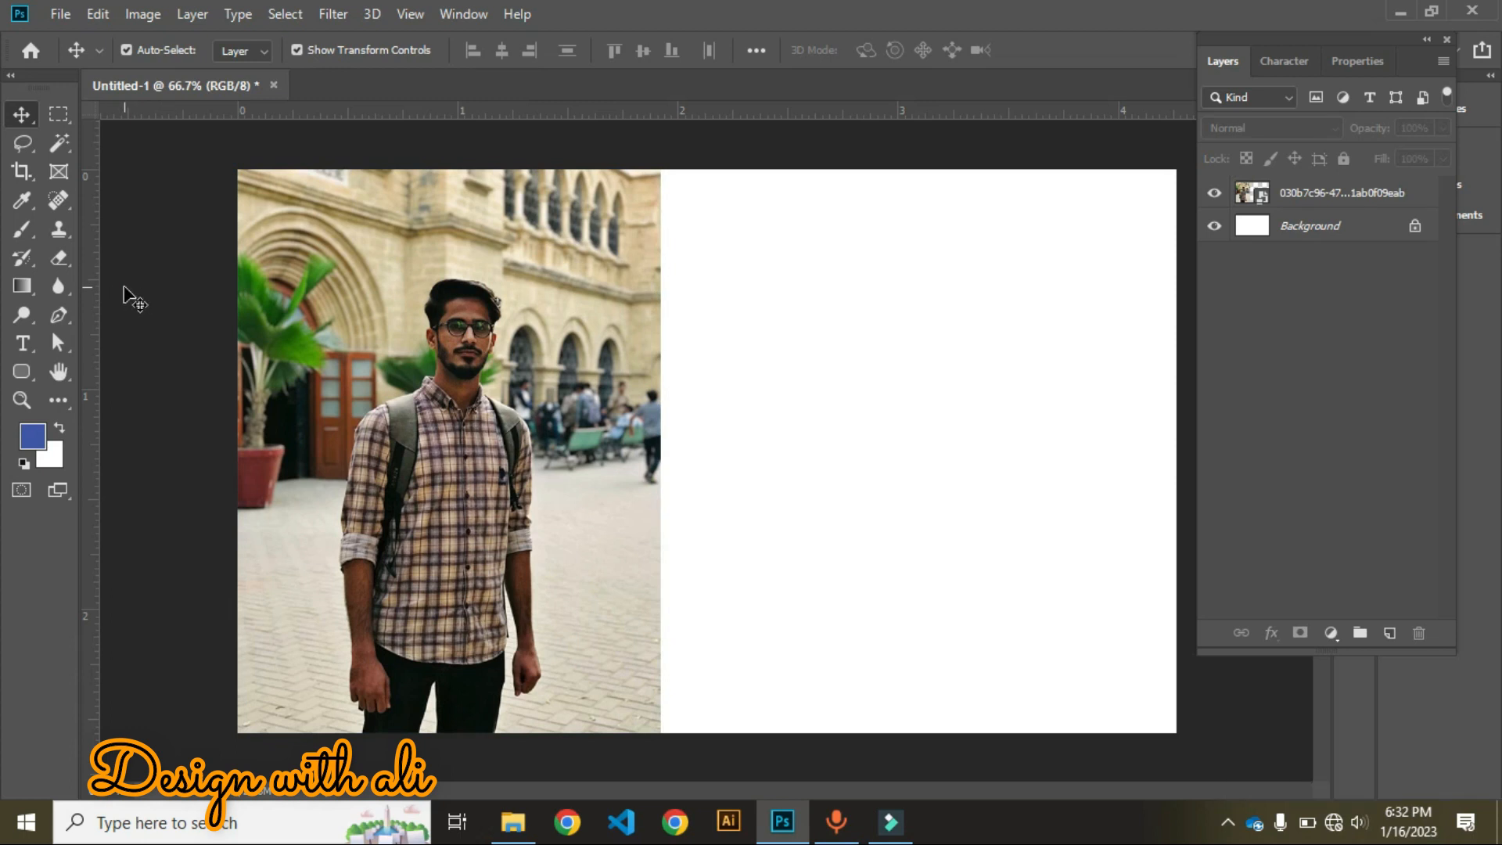
Activate the Clone Stamp Tool and move the floating Layers panel inward over the canvas
click(63, 232)
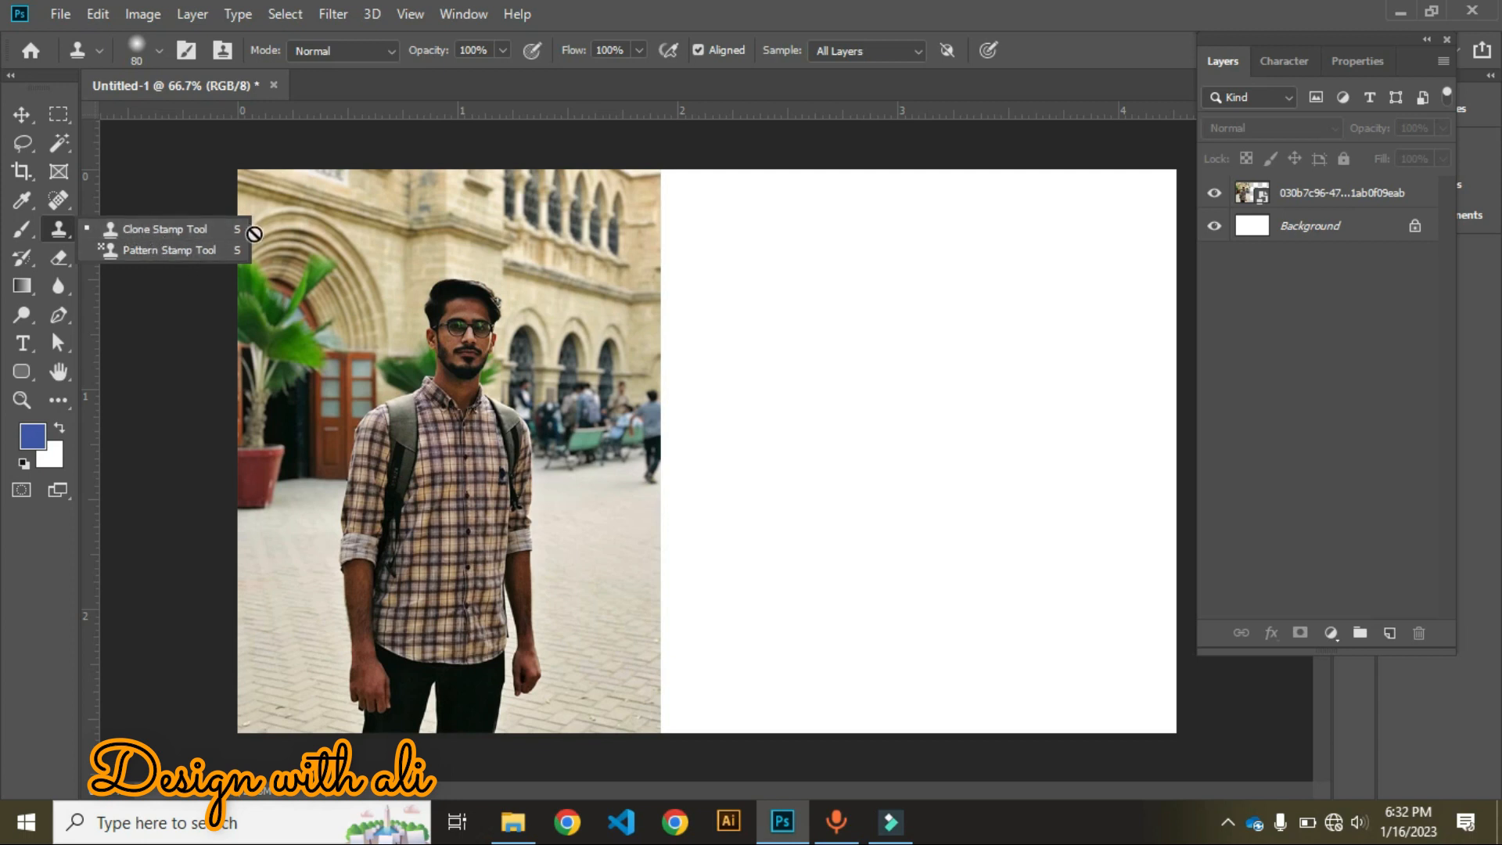
click(222, 231)
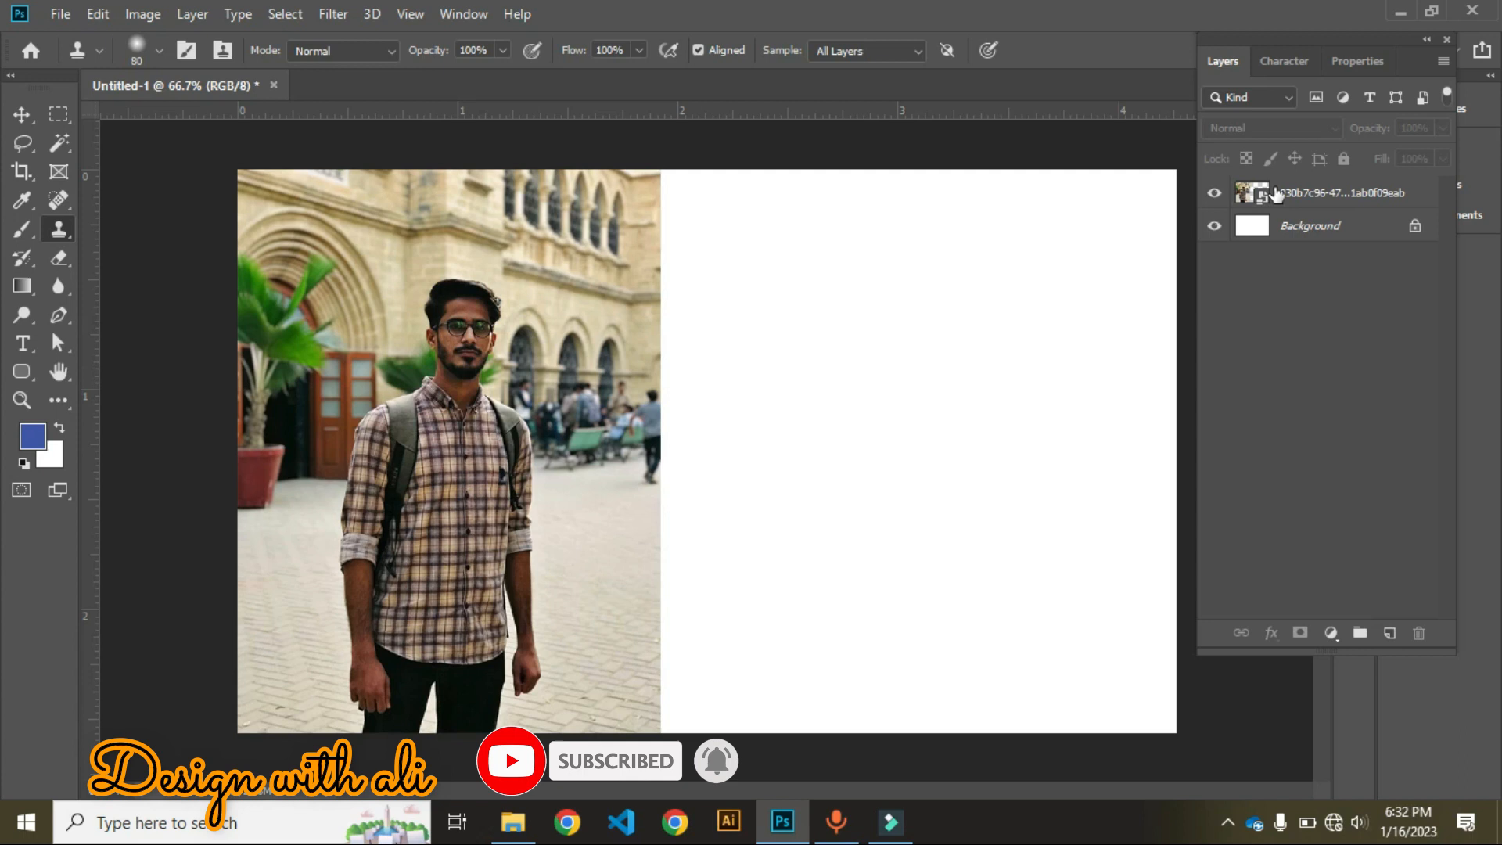
drag(1347, 44, 1217, 128)
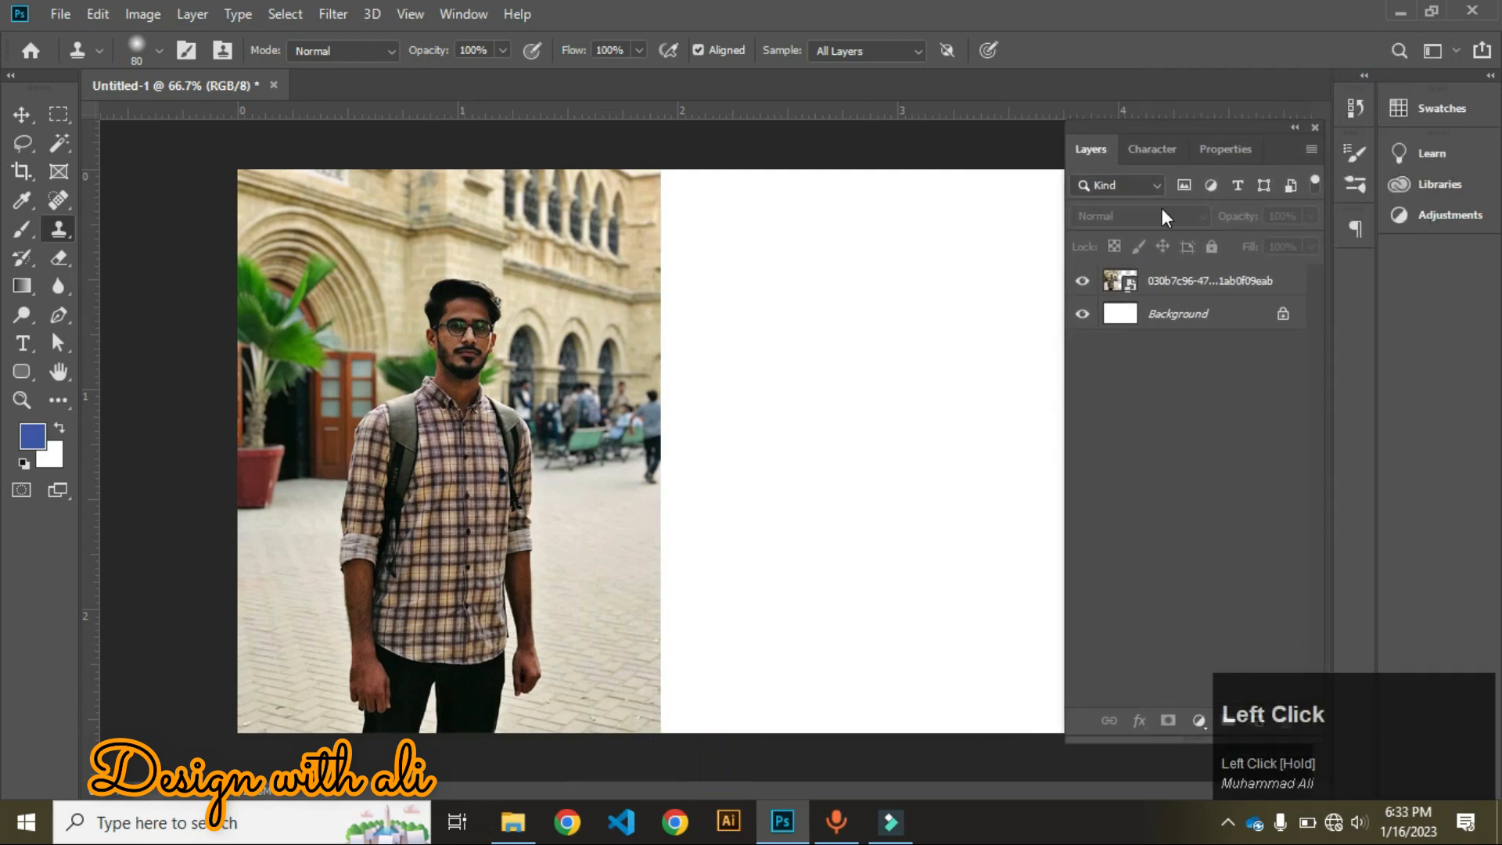
Rename the placed photo's layer as "image"
click(1130, 287)
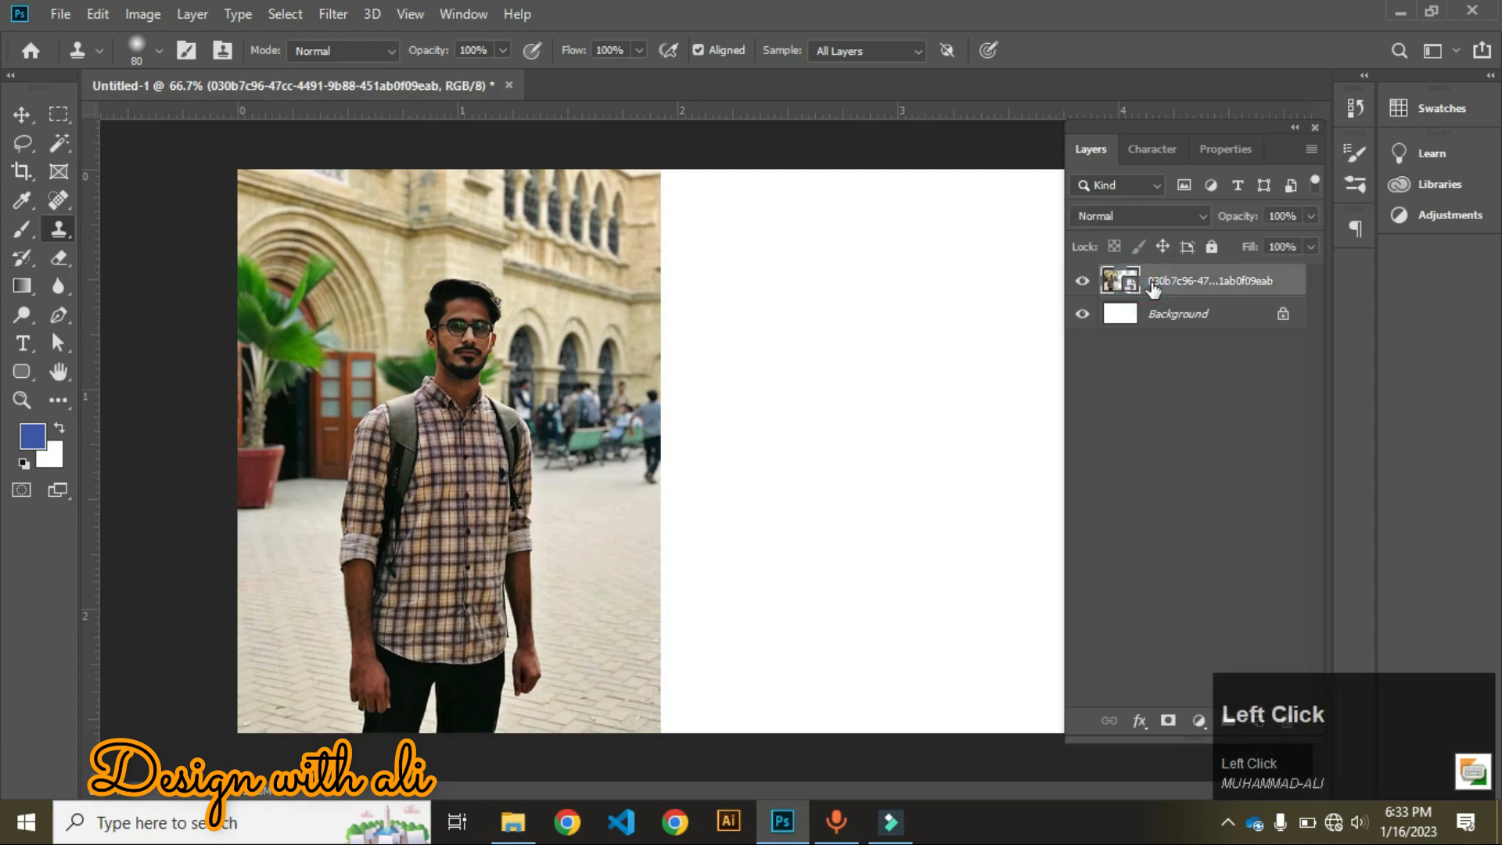
double_click(1208, 280)
key(BackSpace)
text(image)
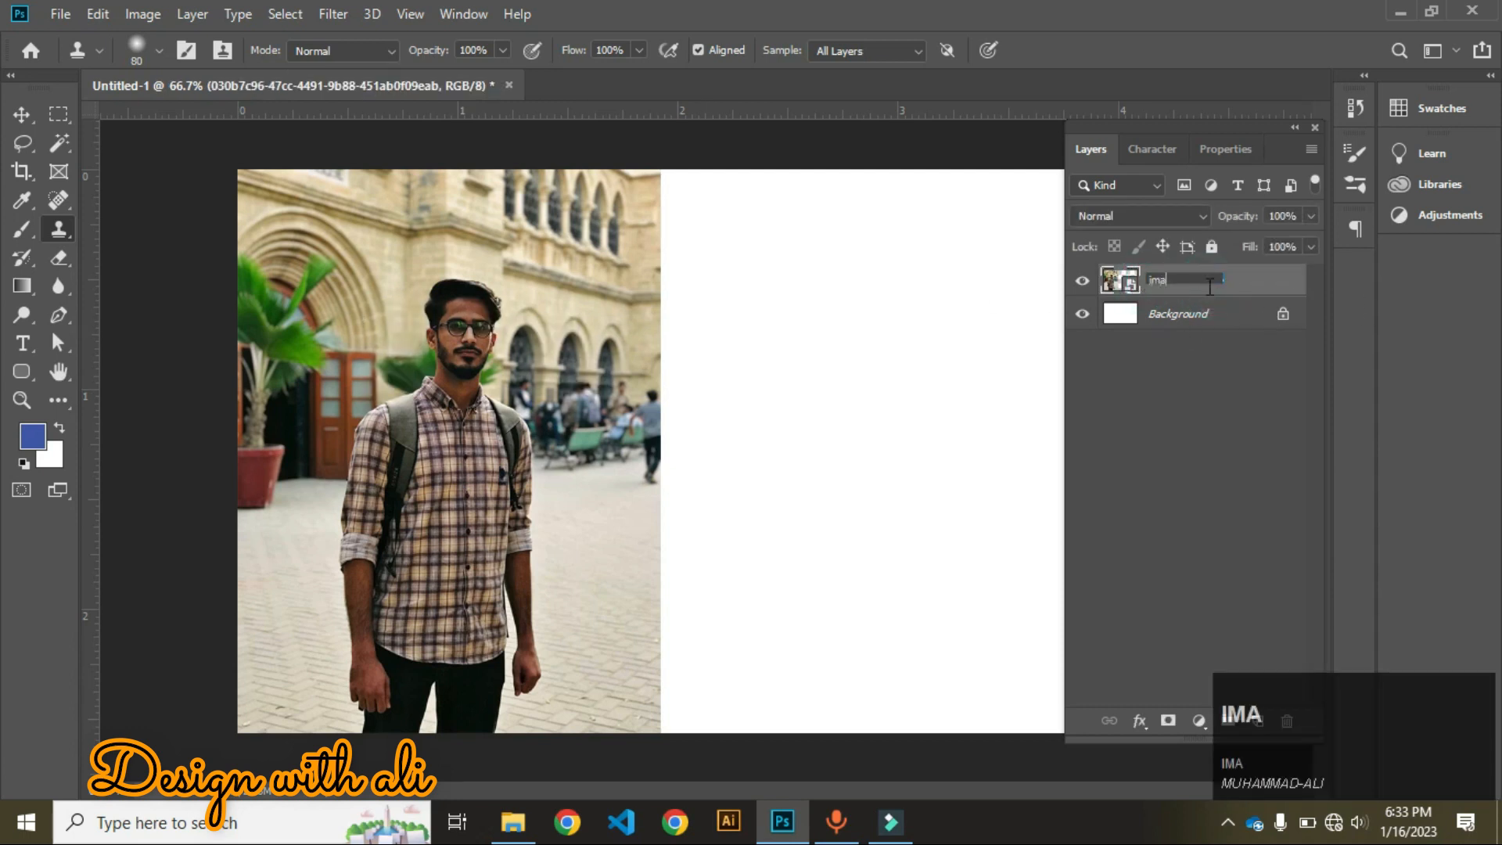
key(Return)
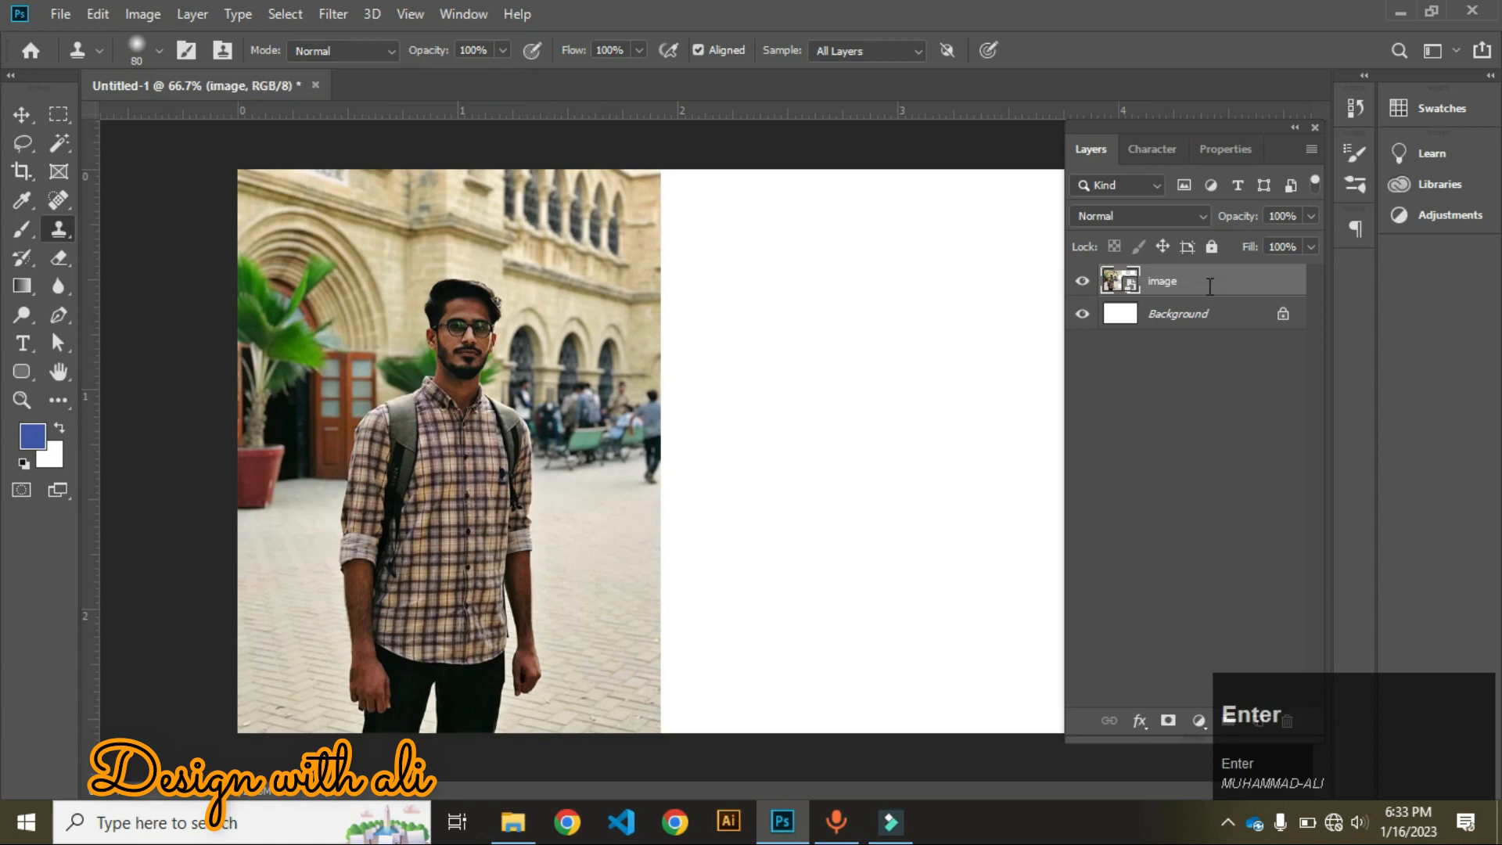
Duplicate the "image" layer and rename the copy as "image main"
key(ctrl+j)
click(1179, 413)
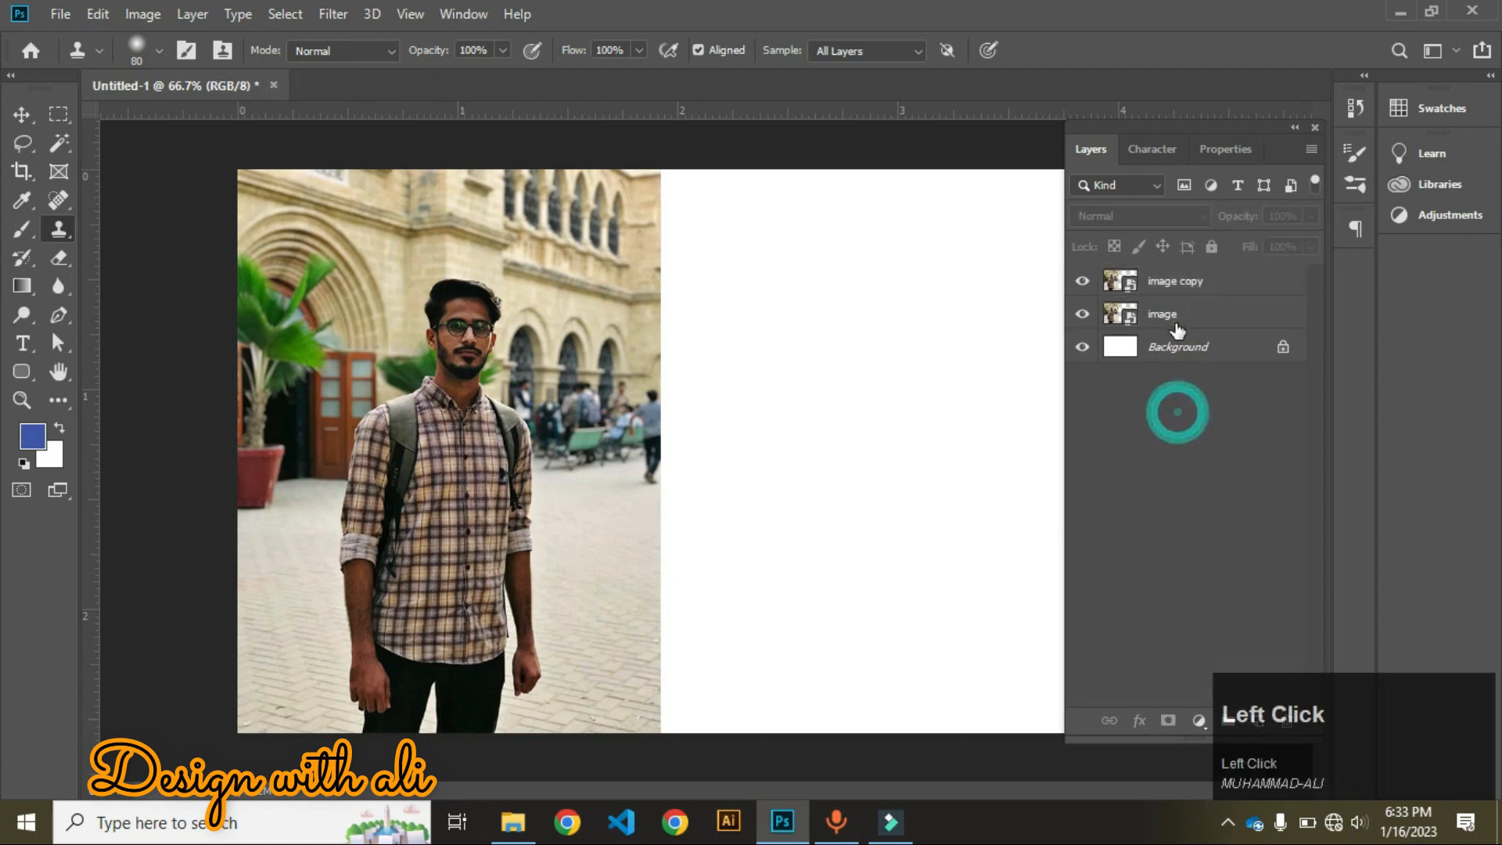
click(1177, 283)
click(1160, 428)
double_click(1189, 282)
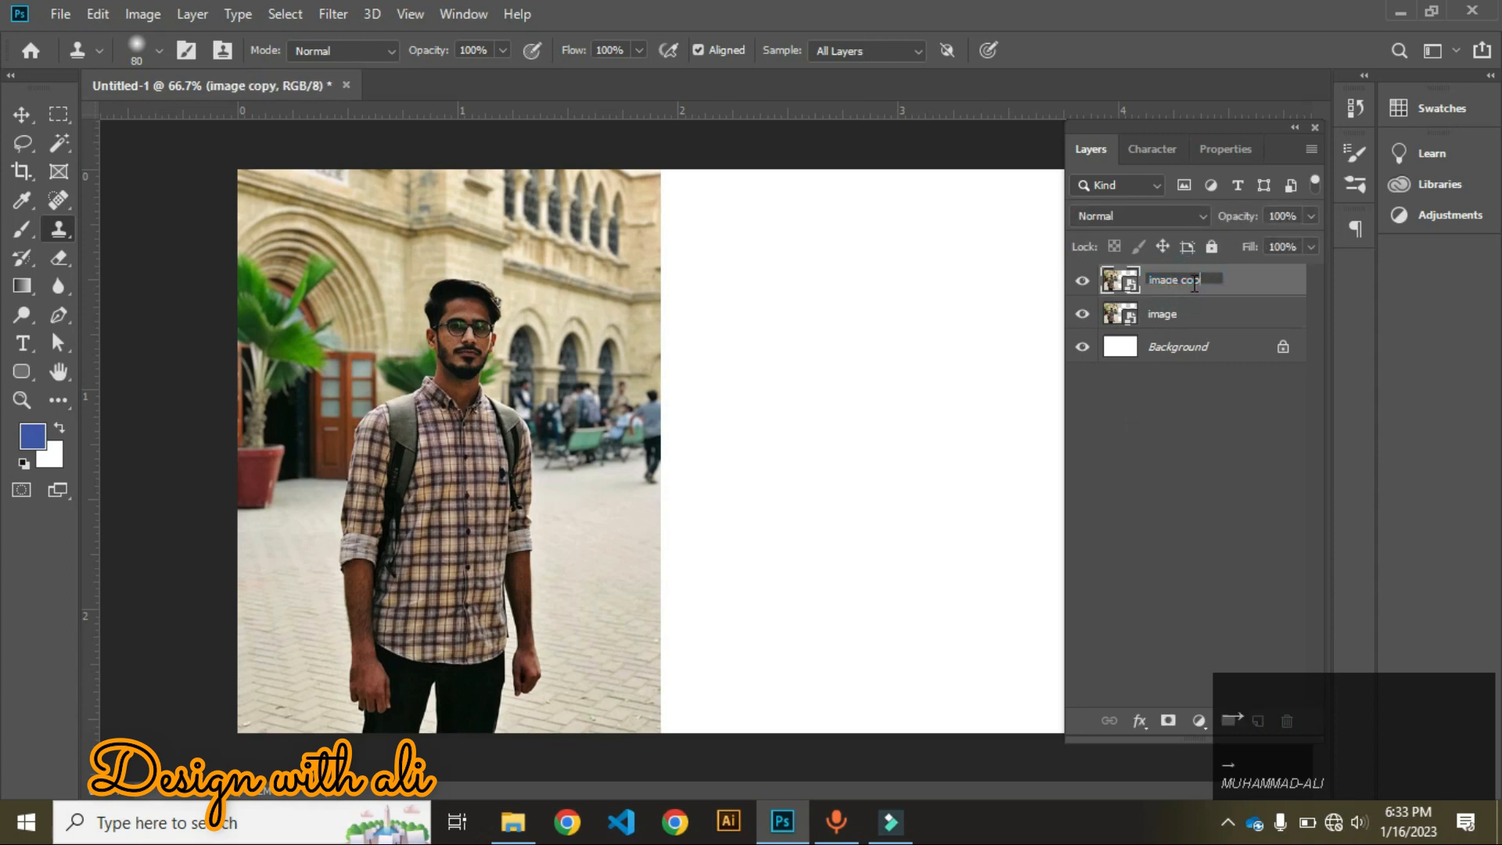
text(main)
key(Return)
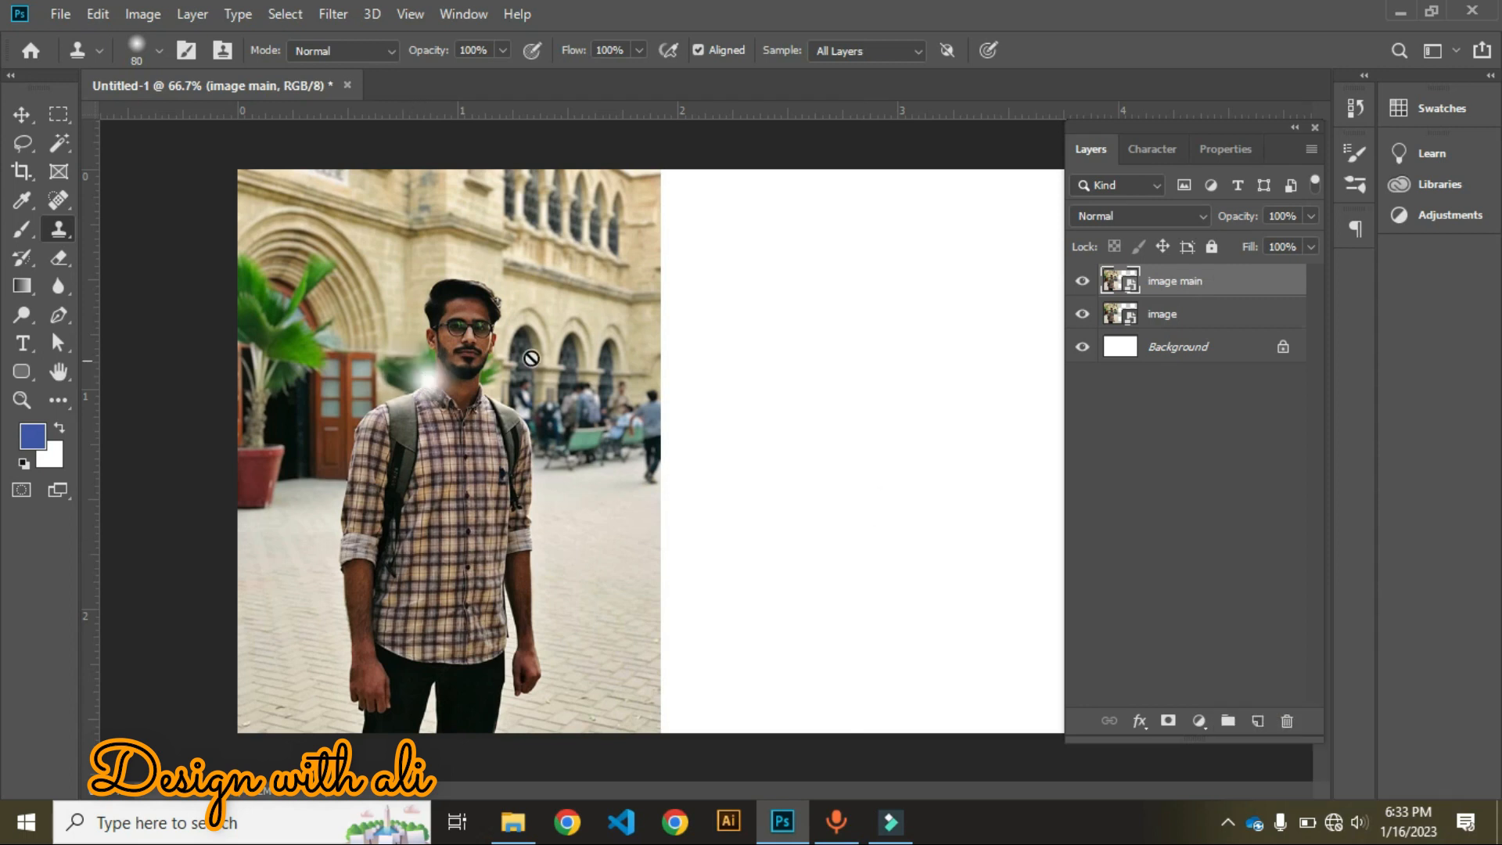
Try to paint with the Clone Stamp on the "image main" smart object and decline rasterizing it
drag(77, 228, 106, 225)
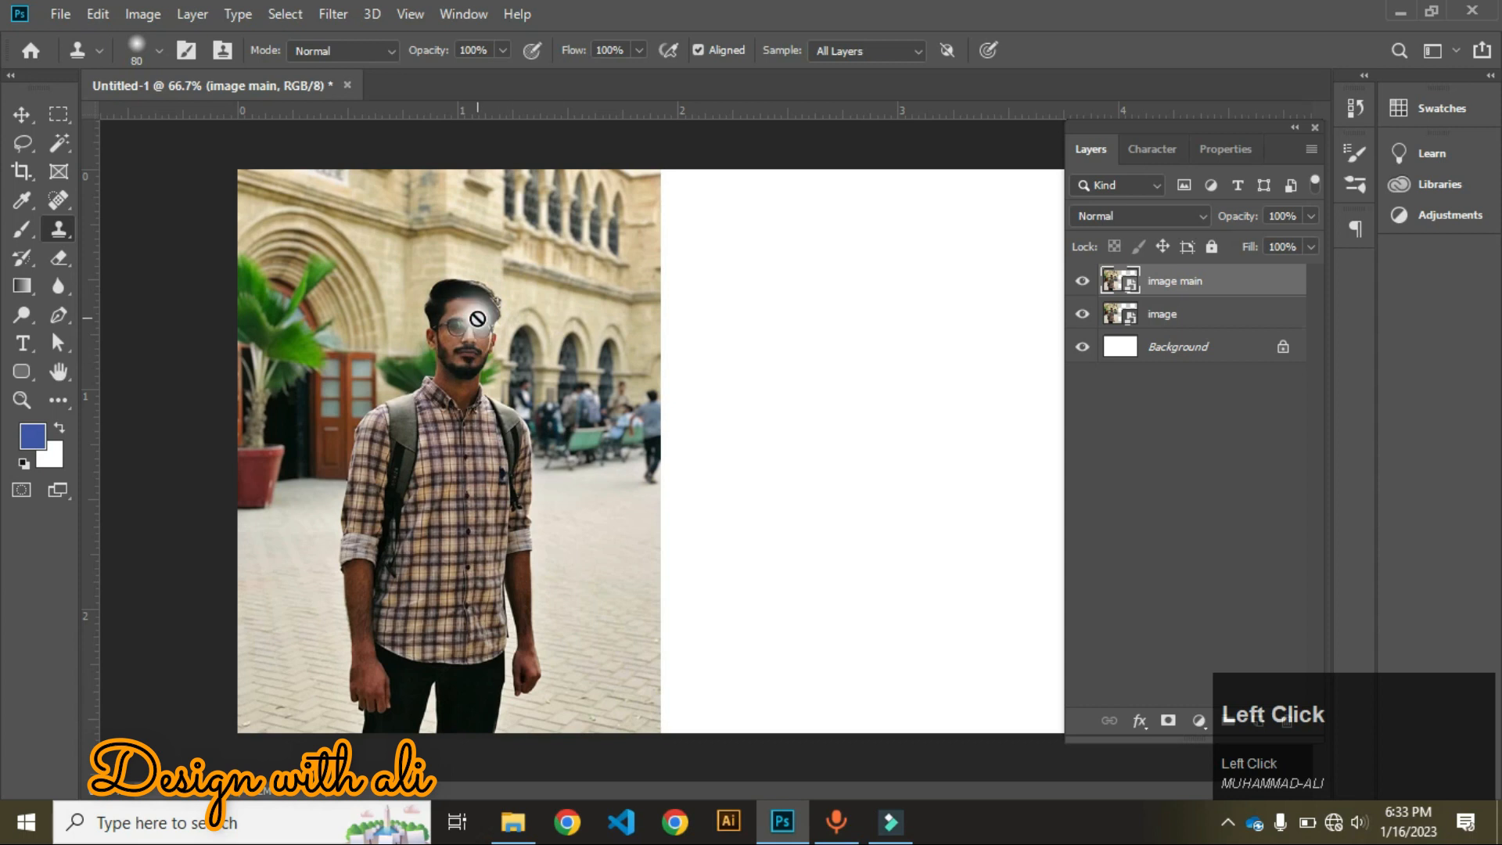
click(453, 372)
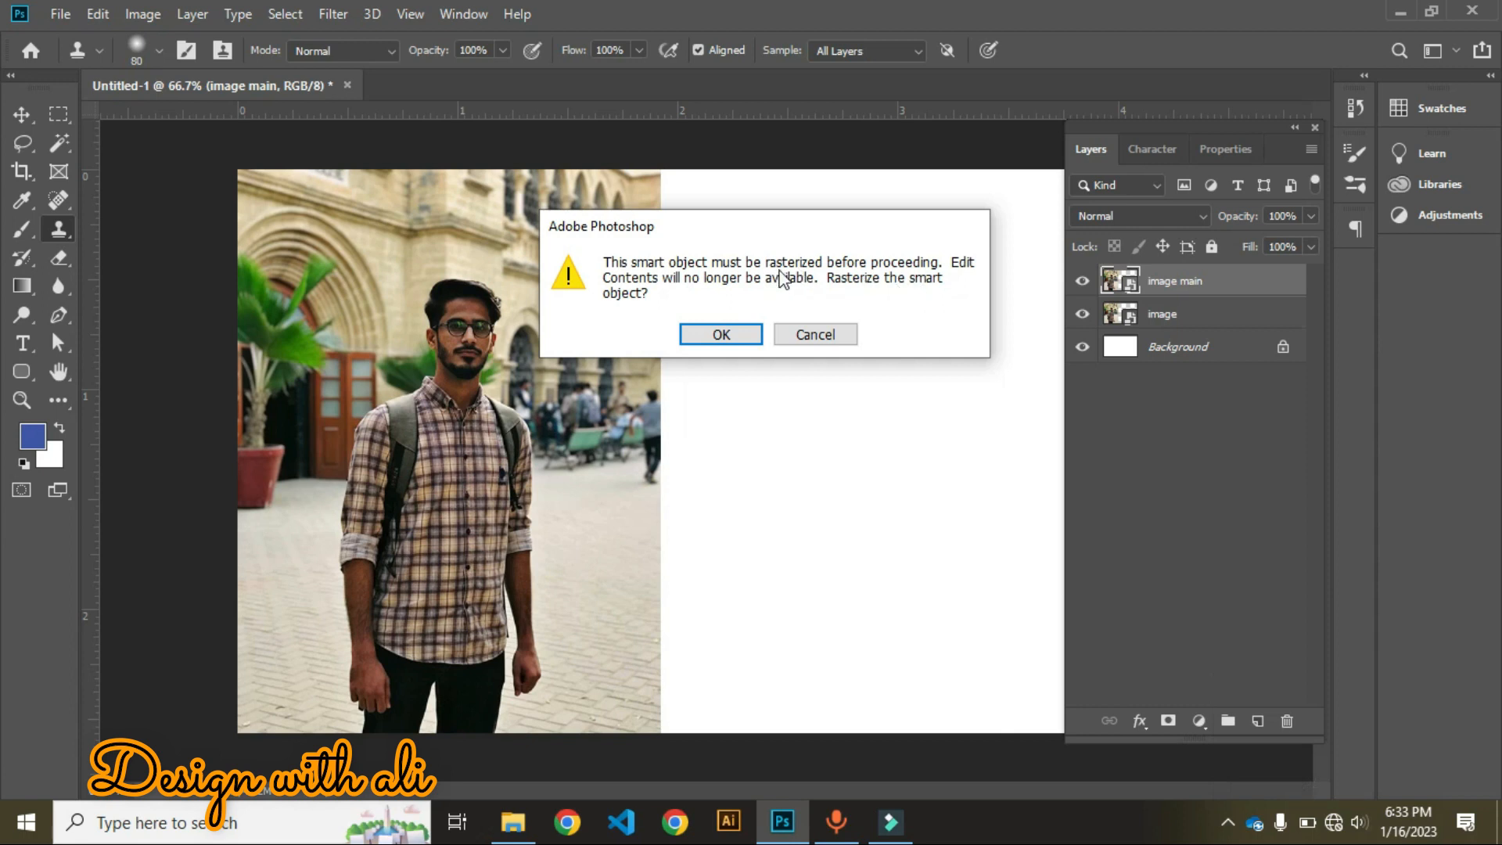
click(843, 334)
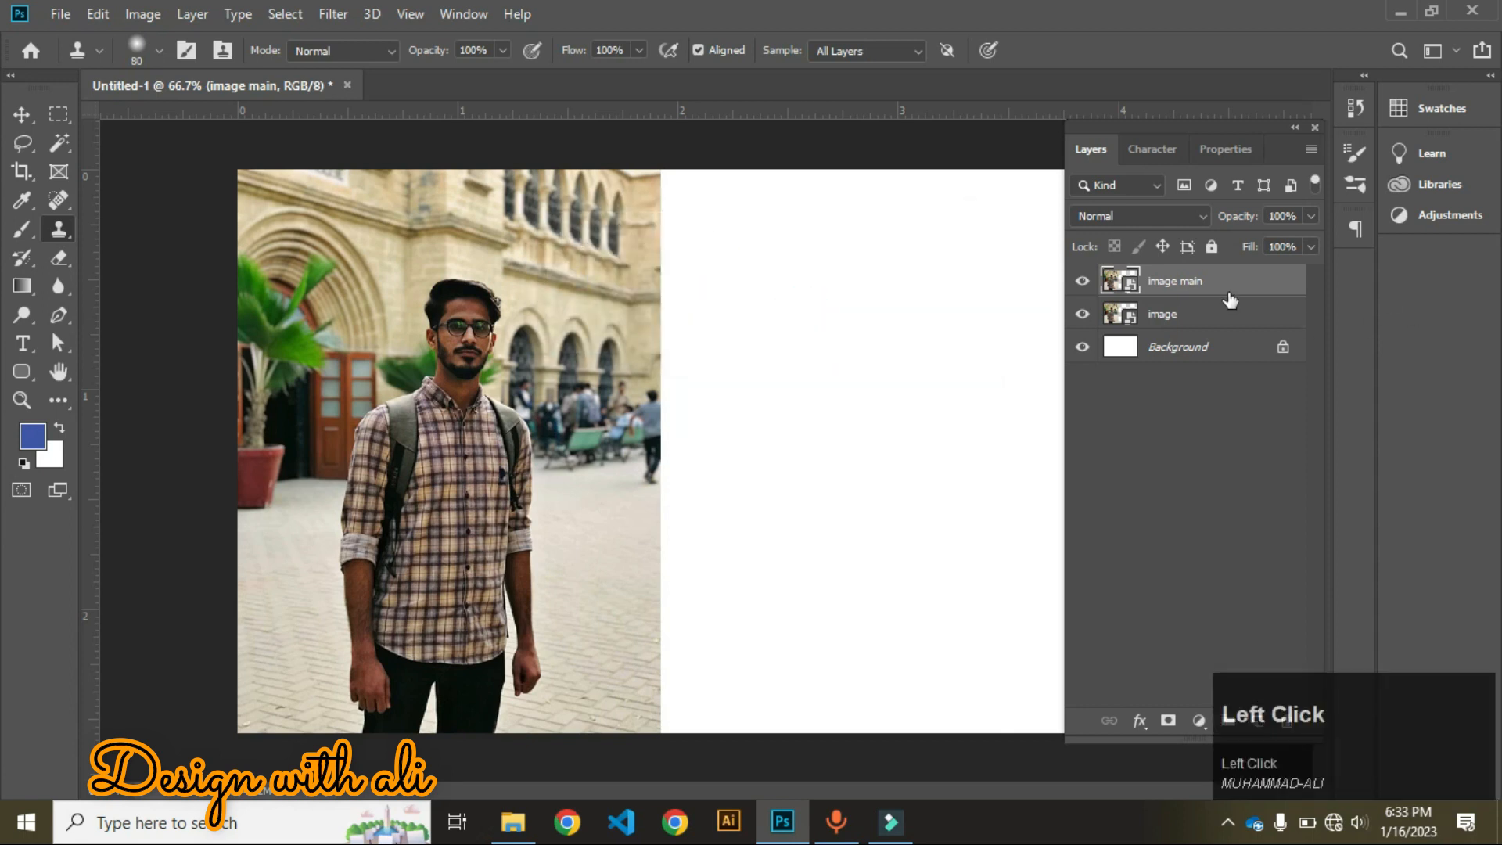
Try enlarging the "image main" photo to about 2.37 × 3.15 in and hiding the "image" layer, and undo both changes
key(v)
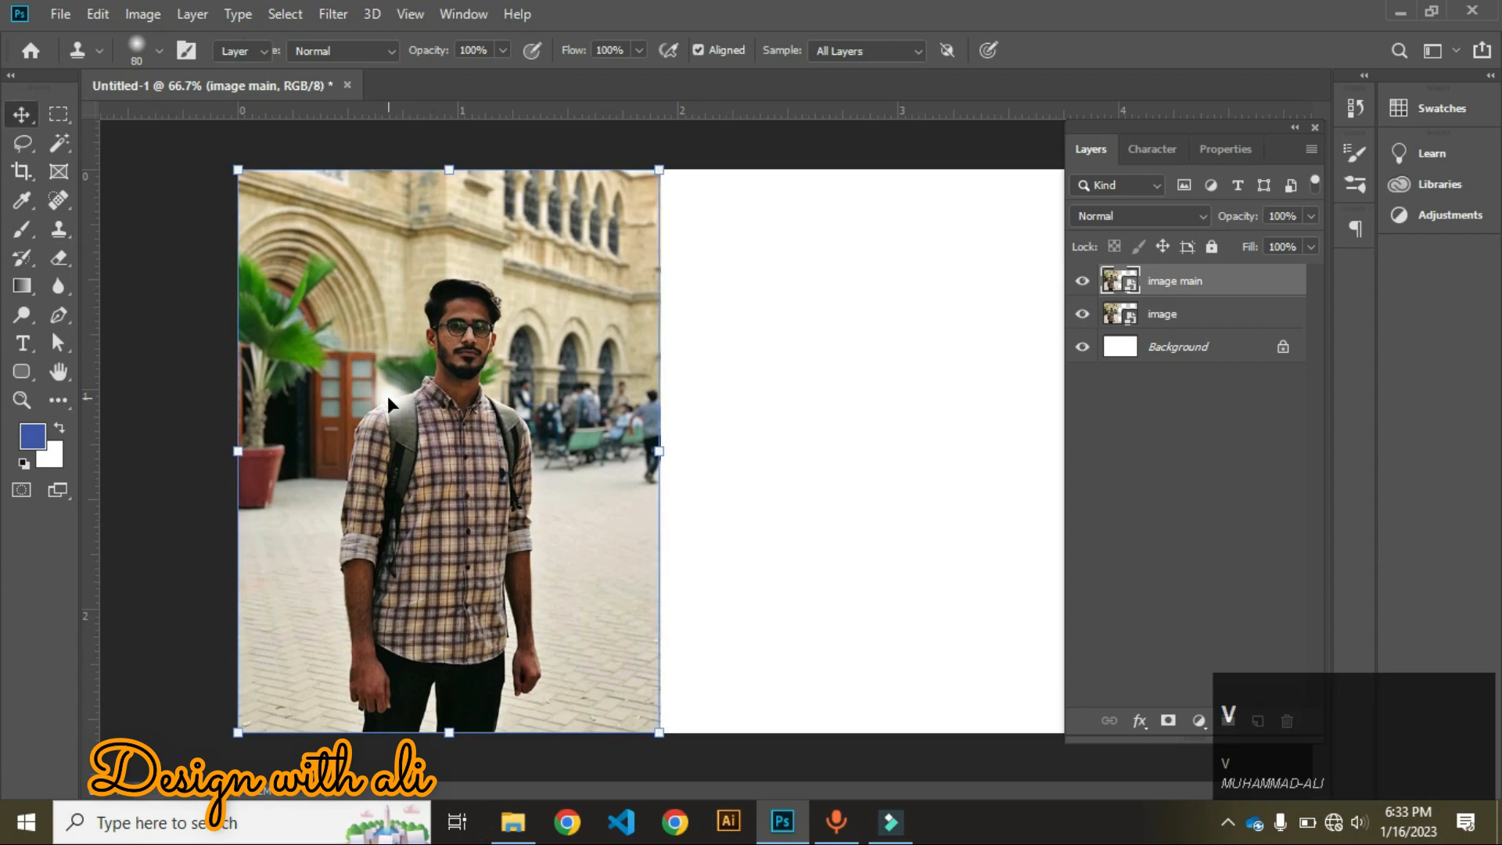
drag(659, 168, 979, 205)
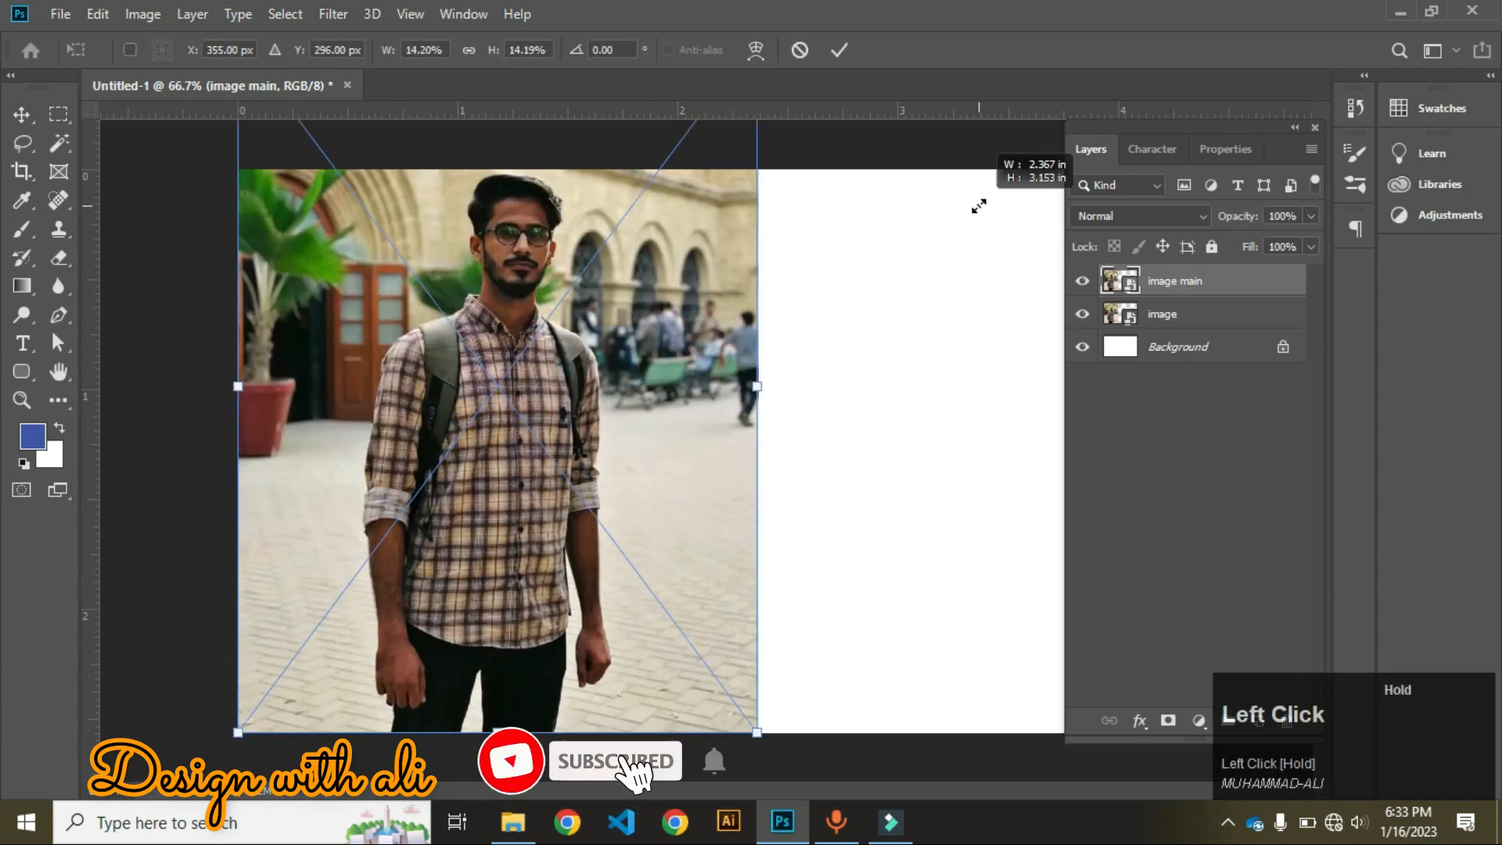
click(1082, 314)
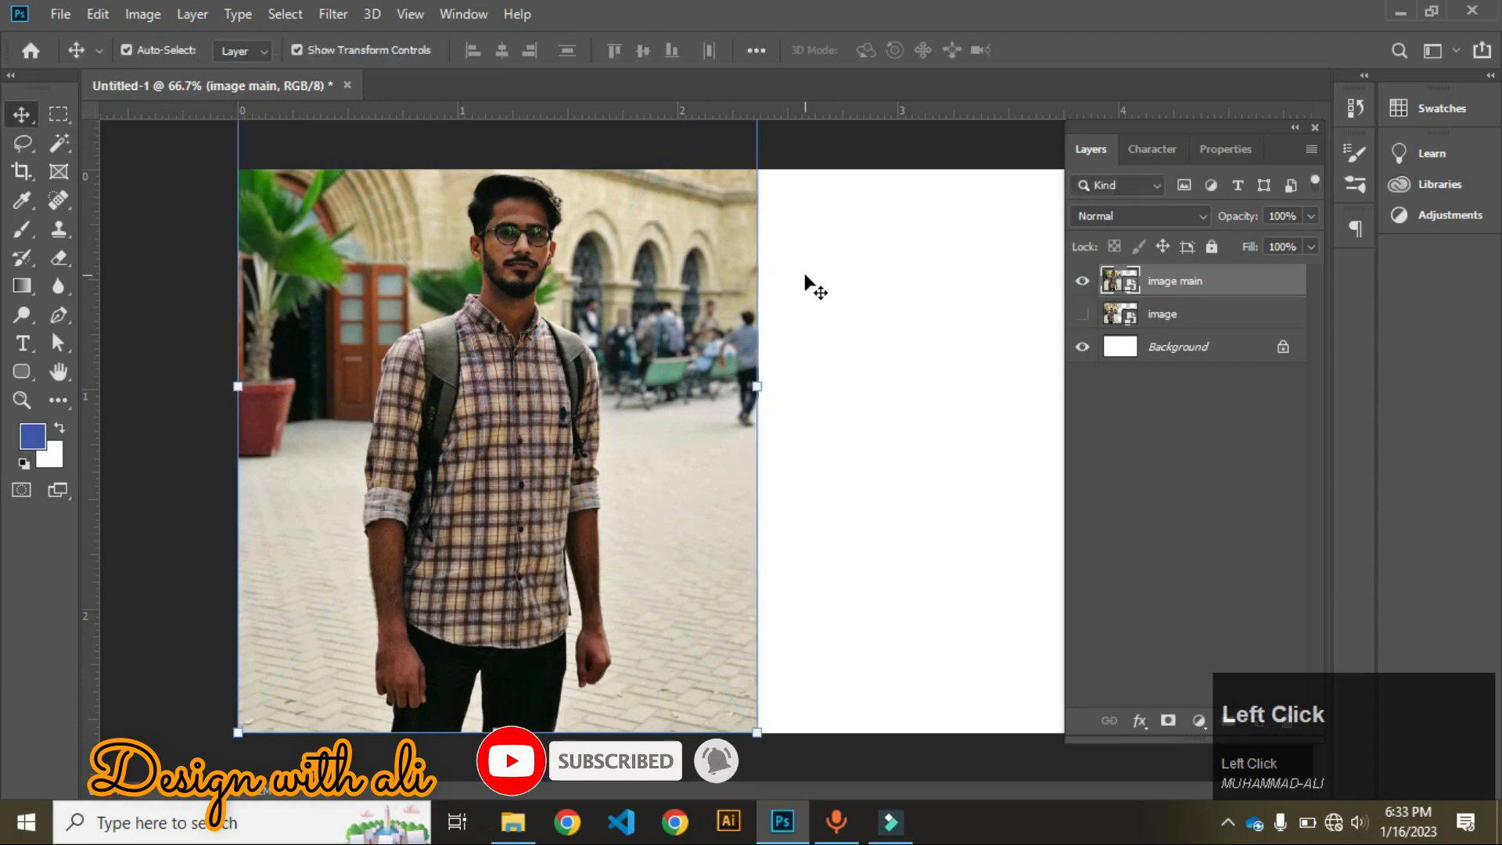
key(ctrl+z)
click(928, 317)
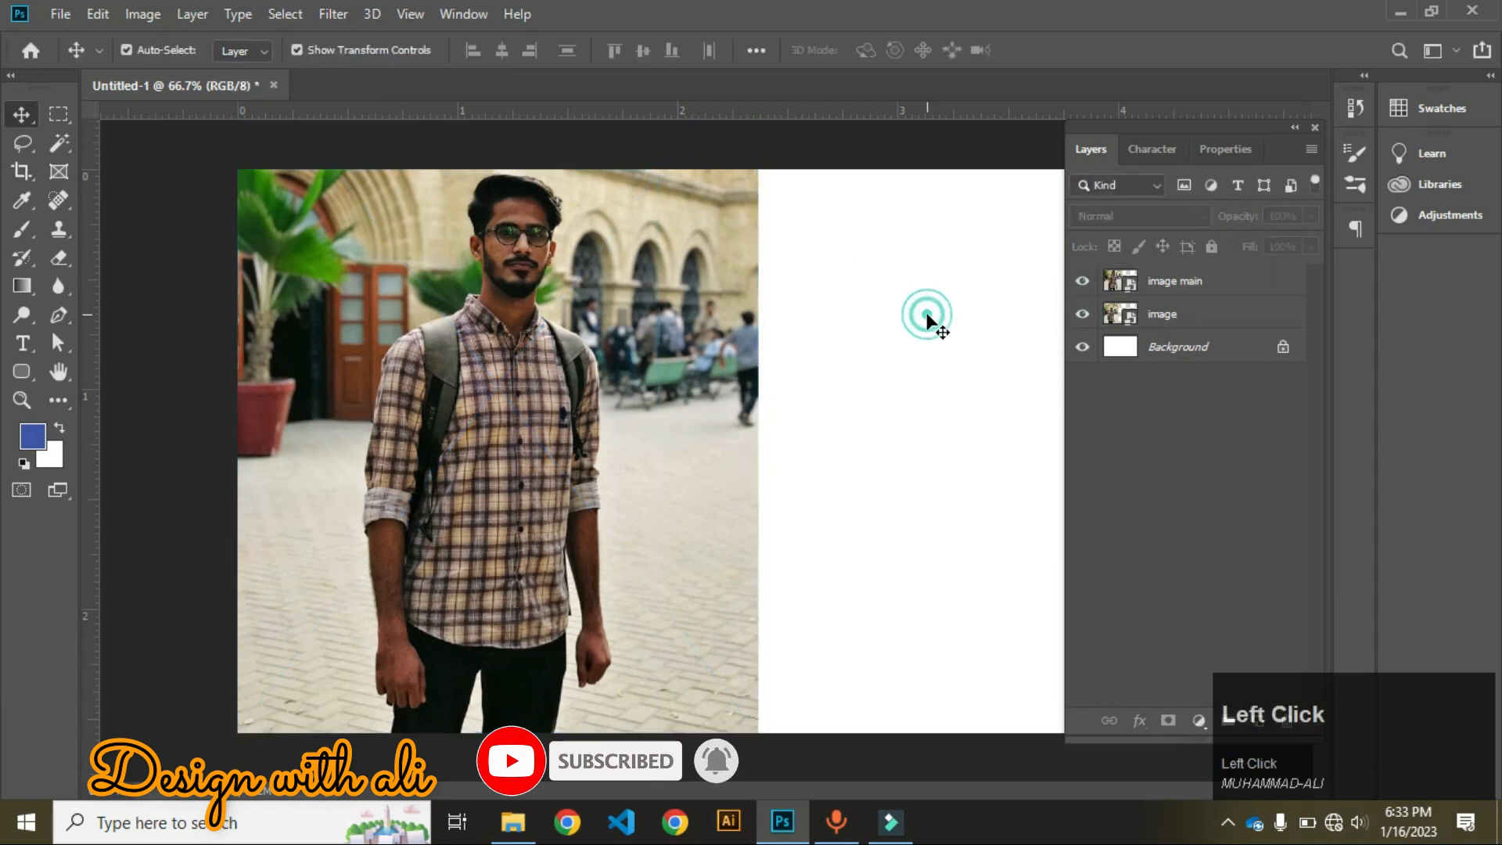
key(z)
key(ctrl+z)
Rasterize the "image main" smart object layer
click(928, 316)
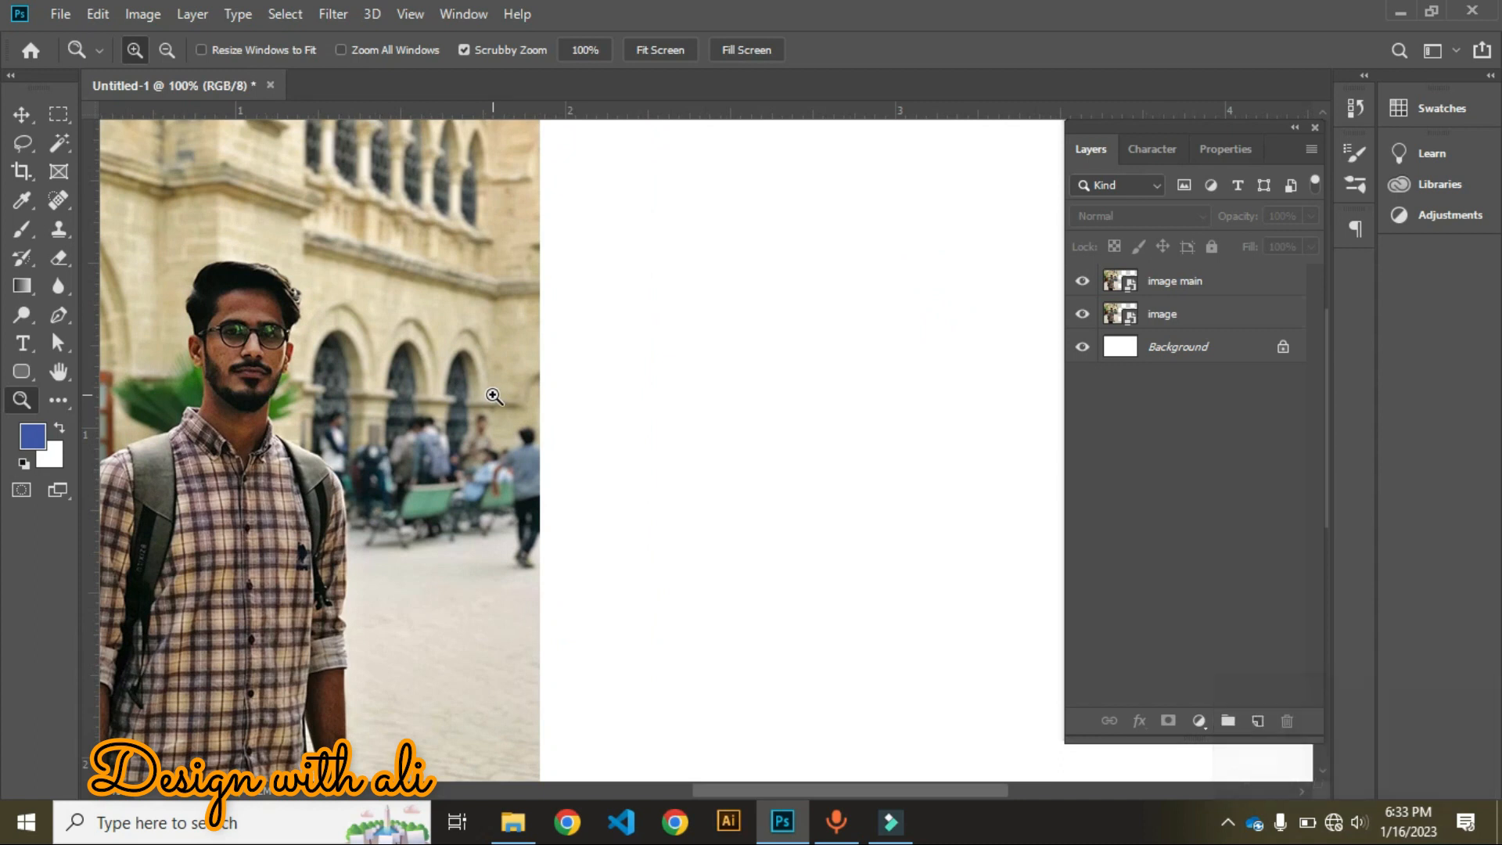
click(494, 396)
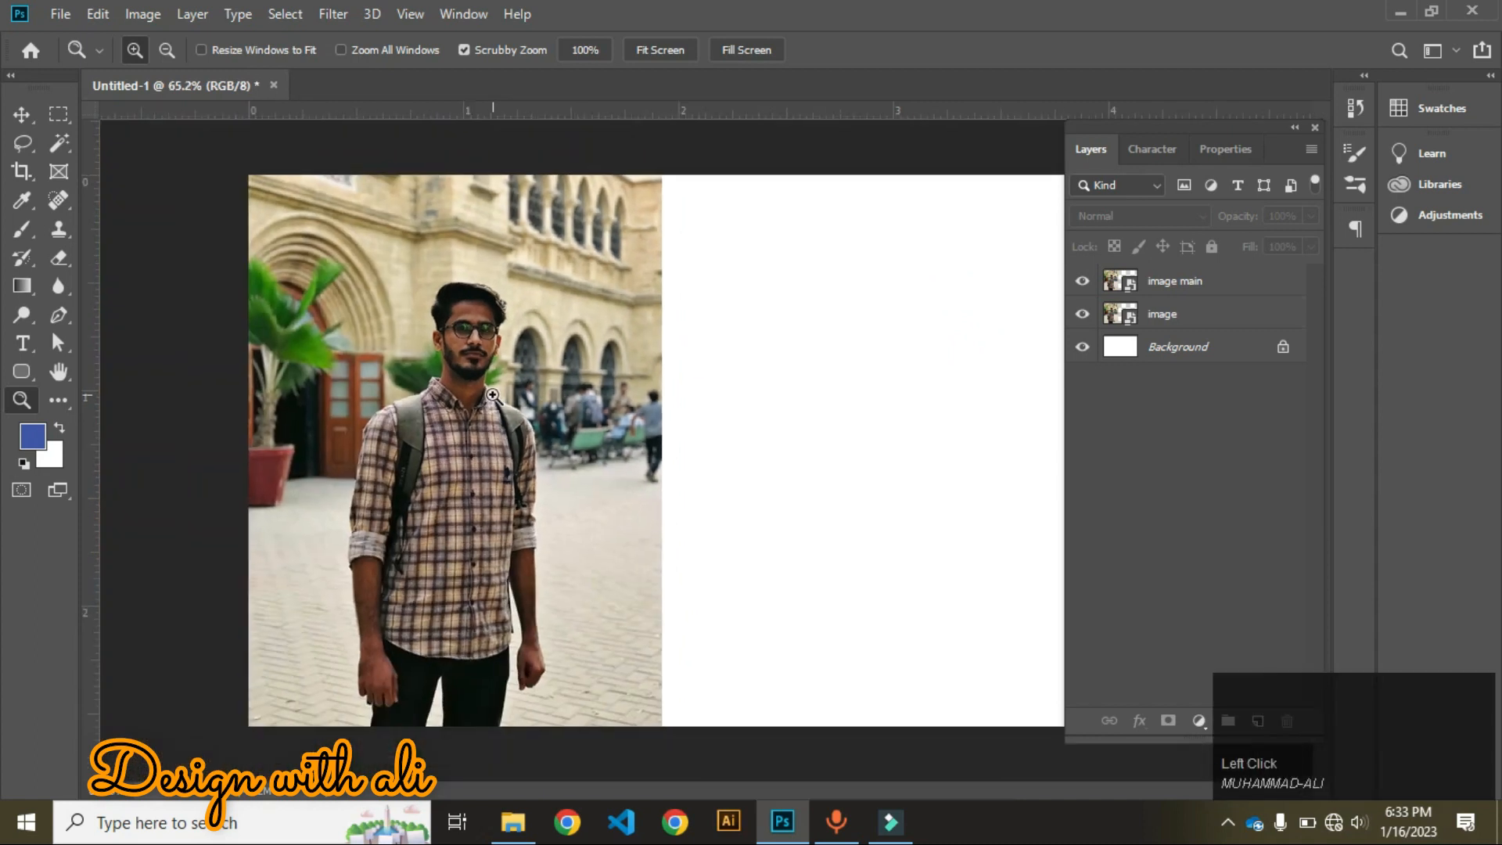
key(v)
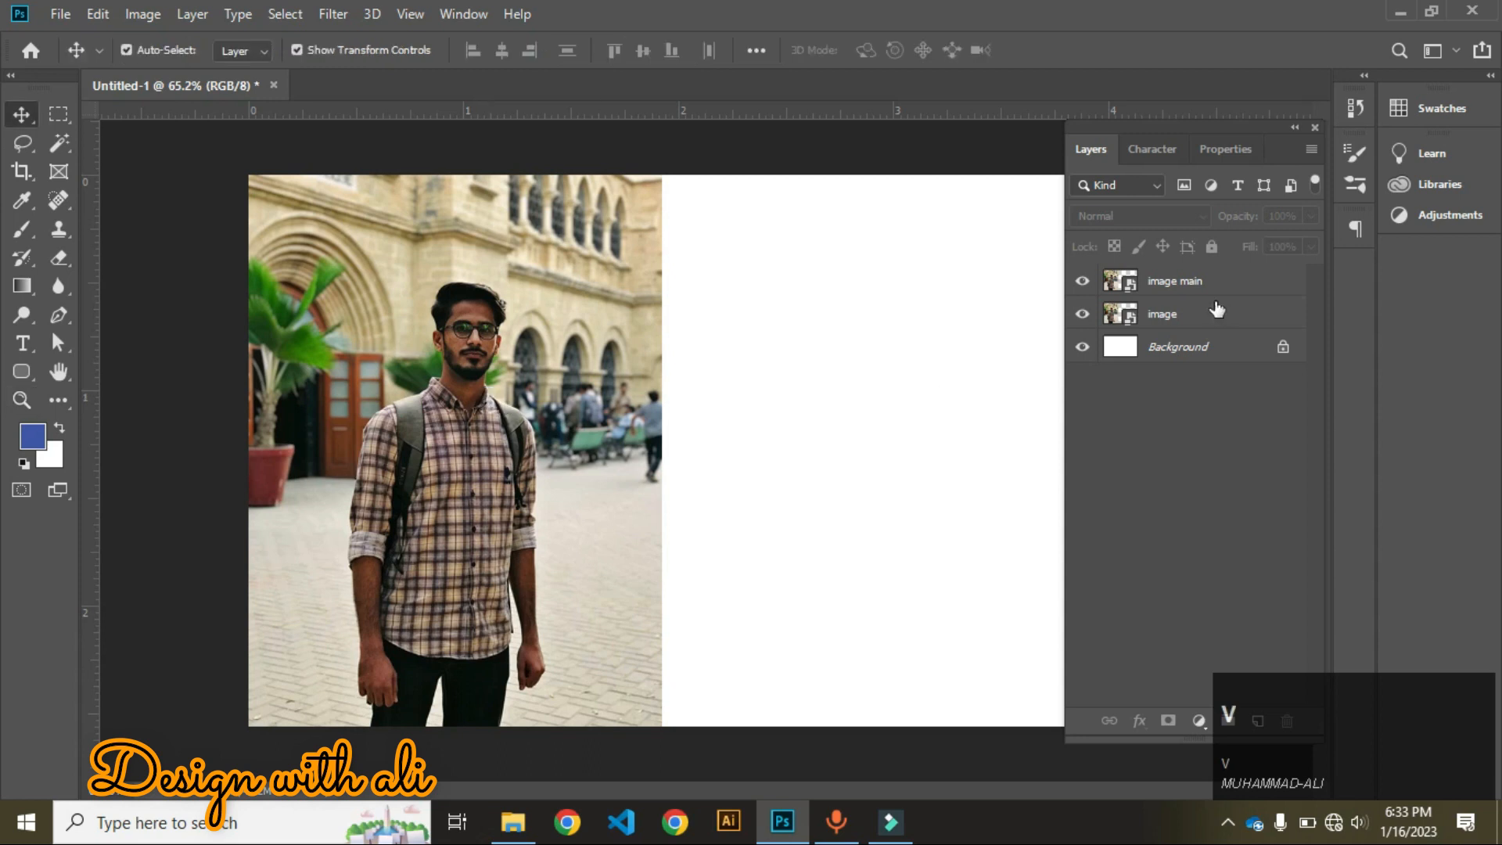
click(1162, 285)
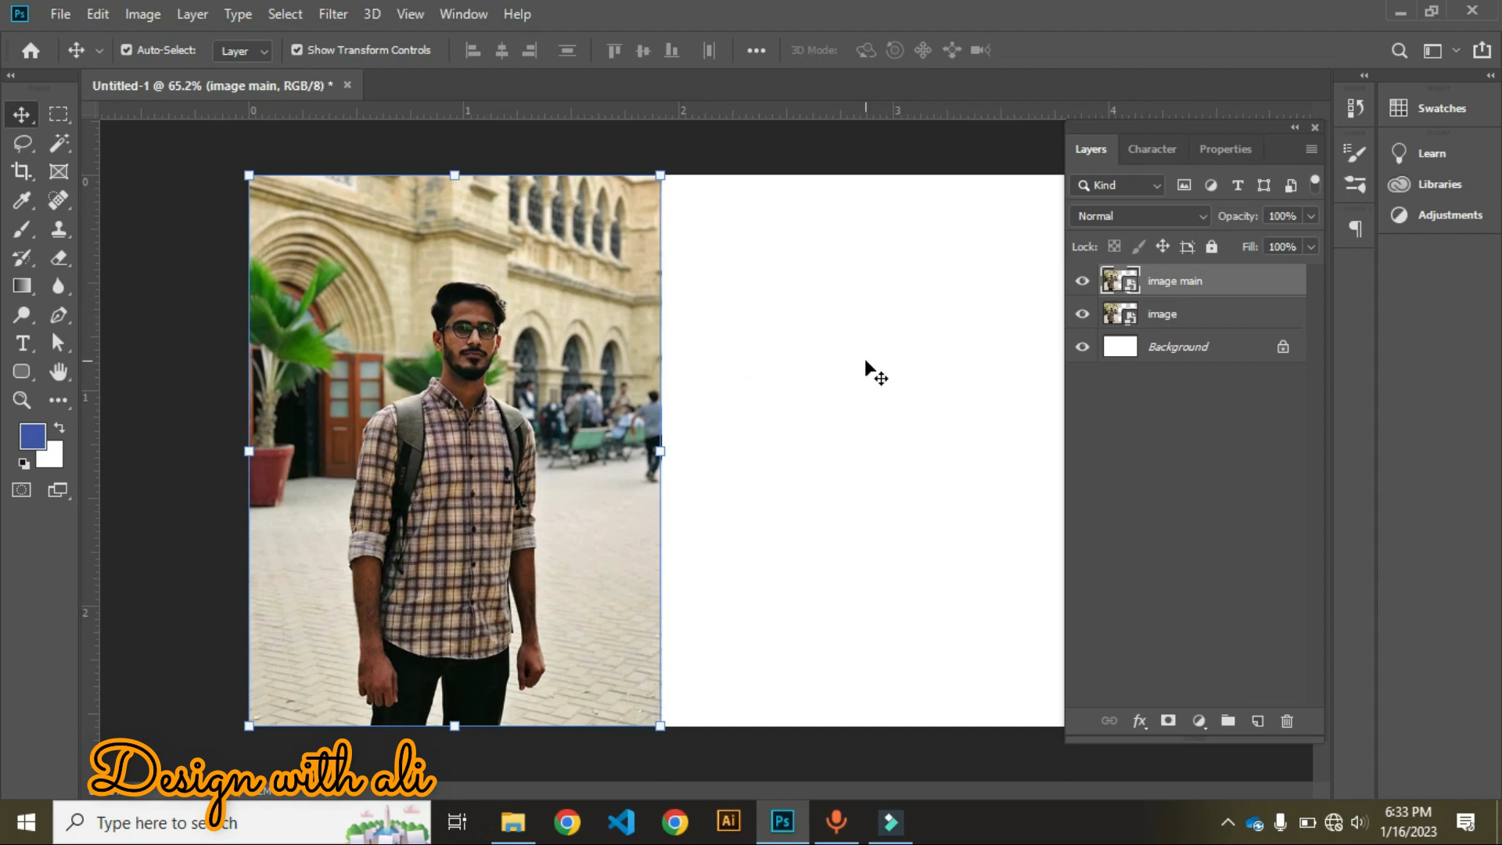
right_click(1151, 291)
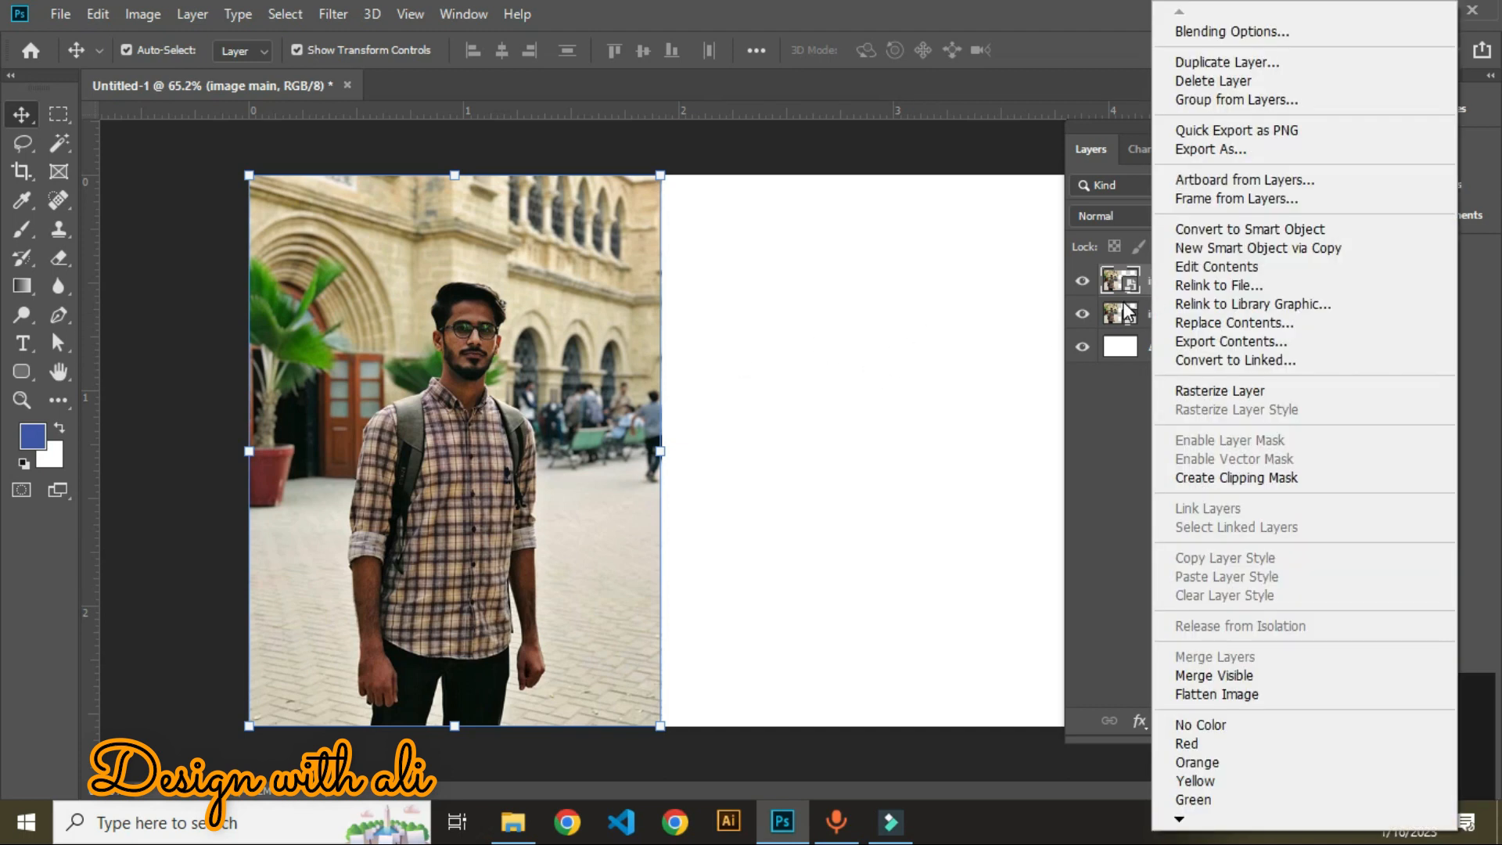
right_click(1130, 284)
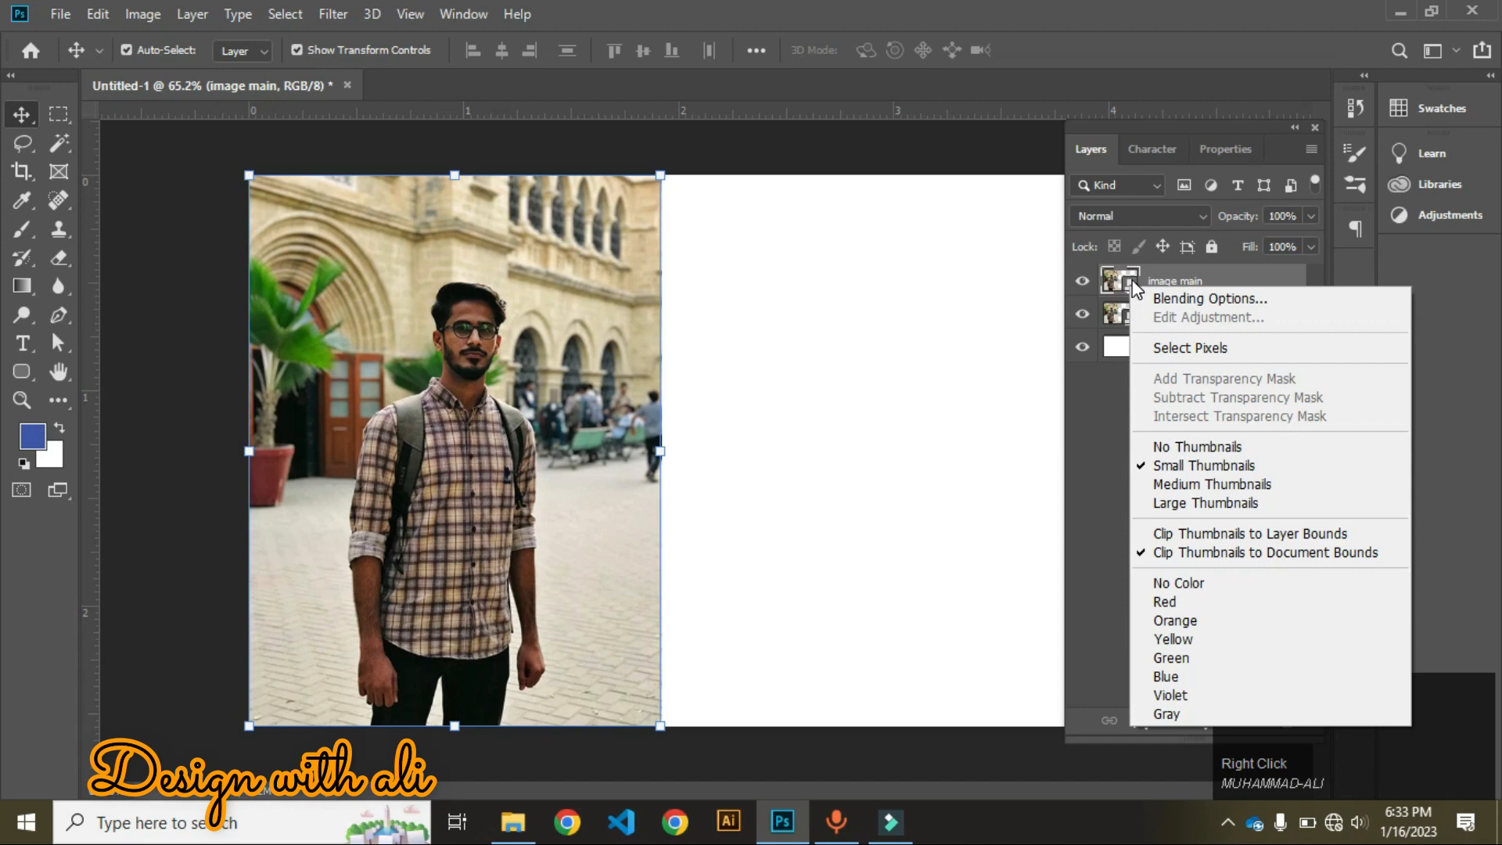
right_click(1225, 257)
right_click(1197, 272)
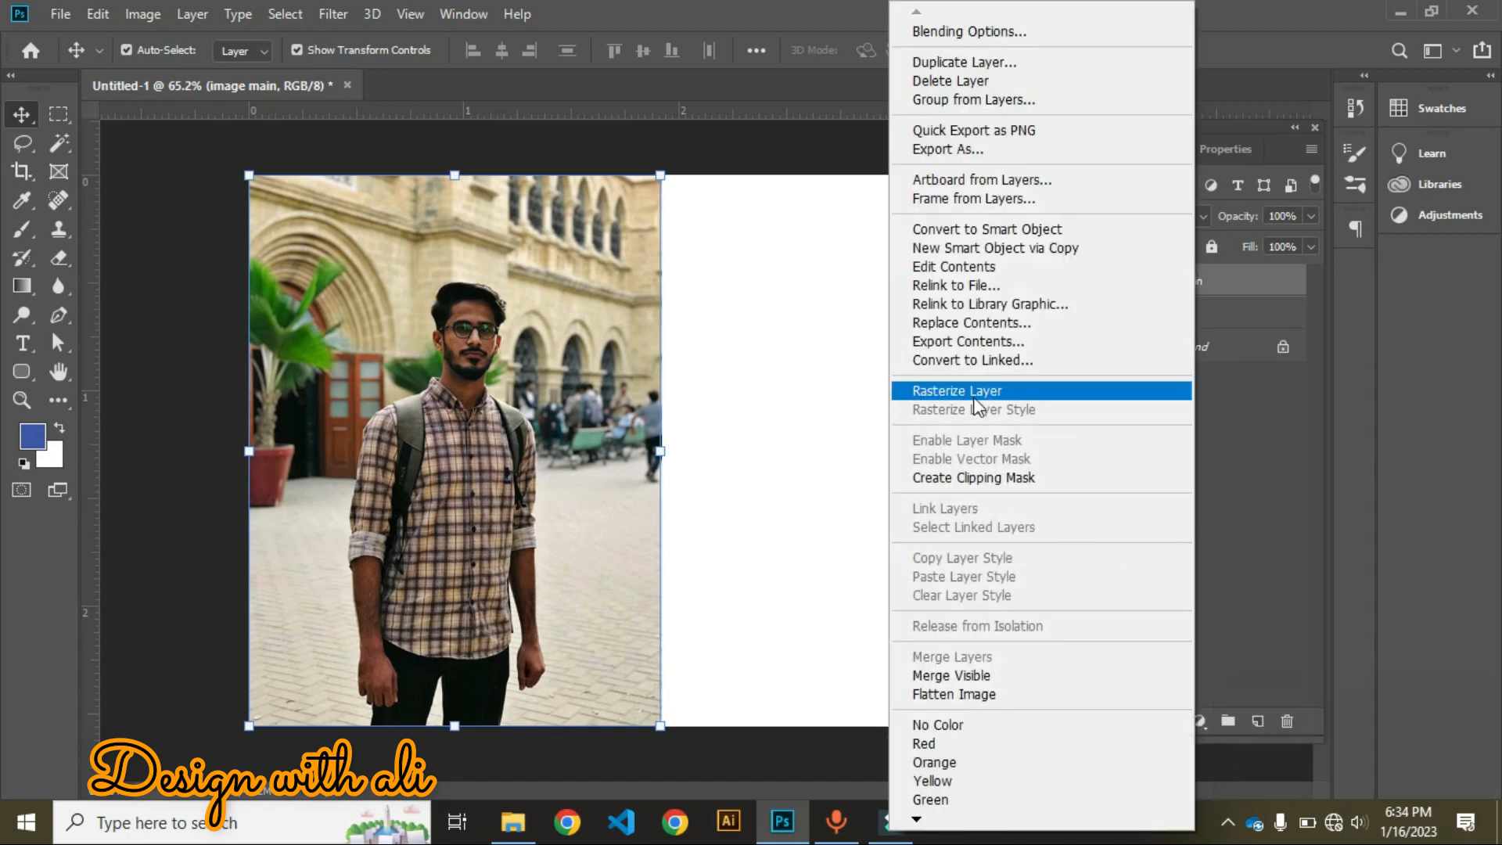
click(992, 395)
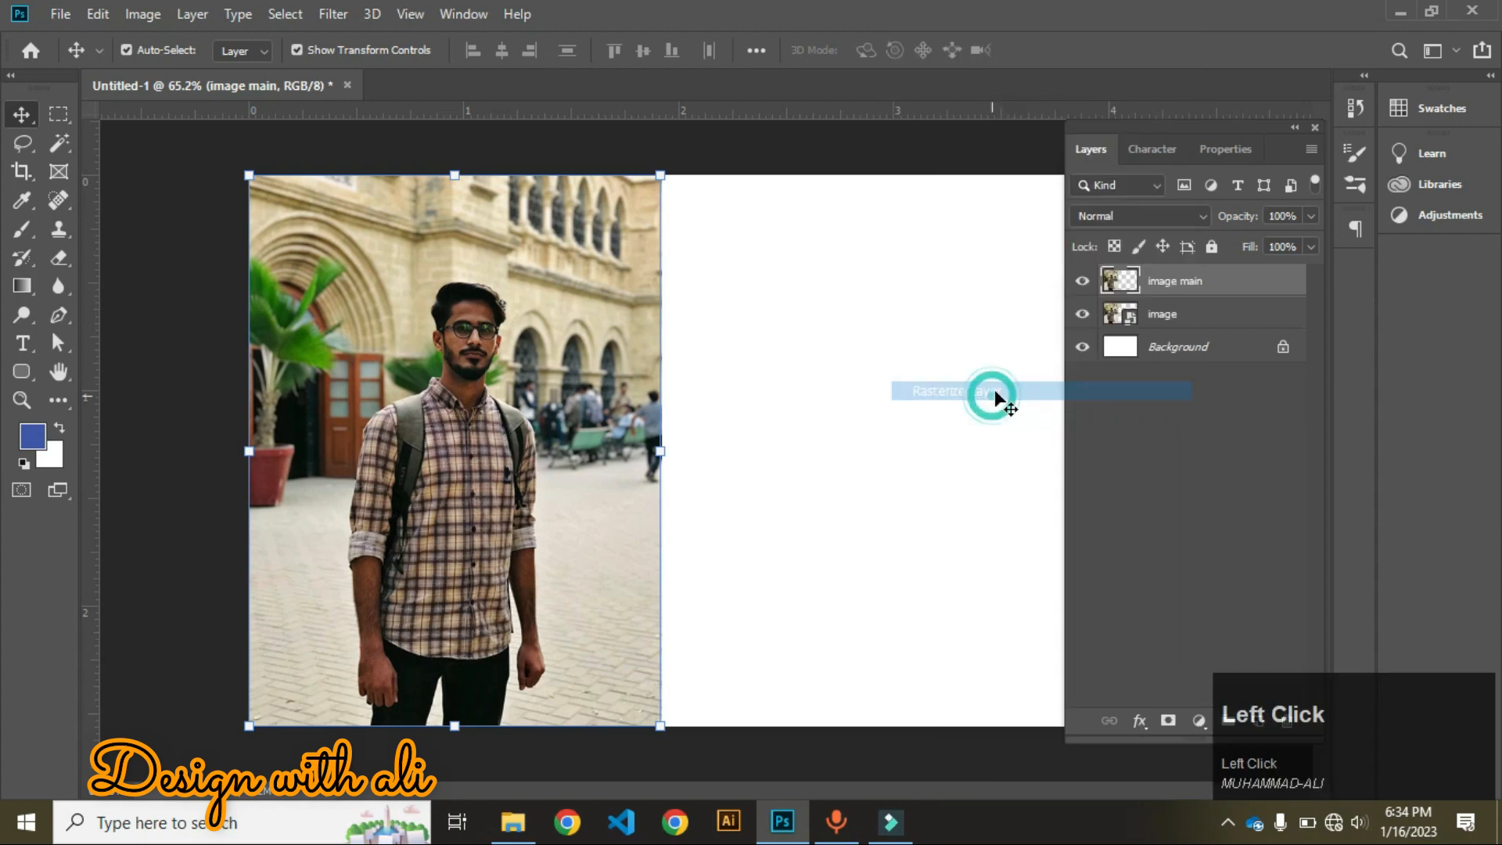
Activate the Clone Stamp Tool with the "image main" layer selected
click(1168, 440)
click(392, 382)
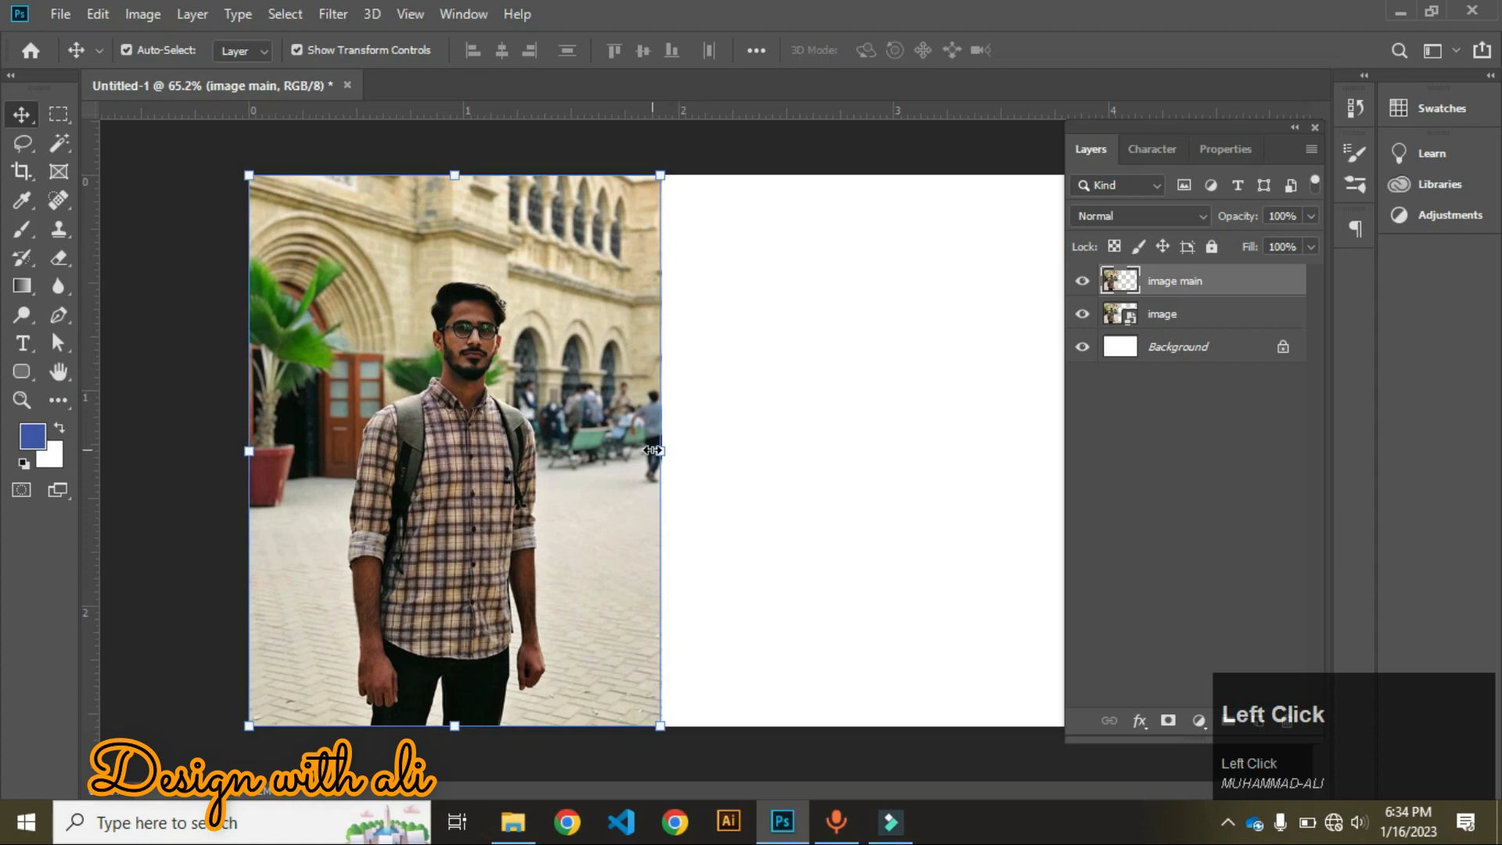
click(148, 190)
click(489, 375)
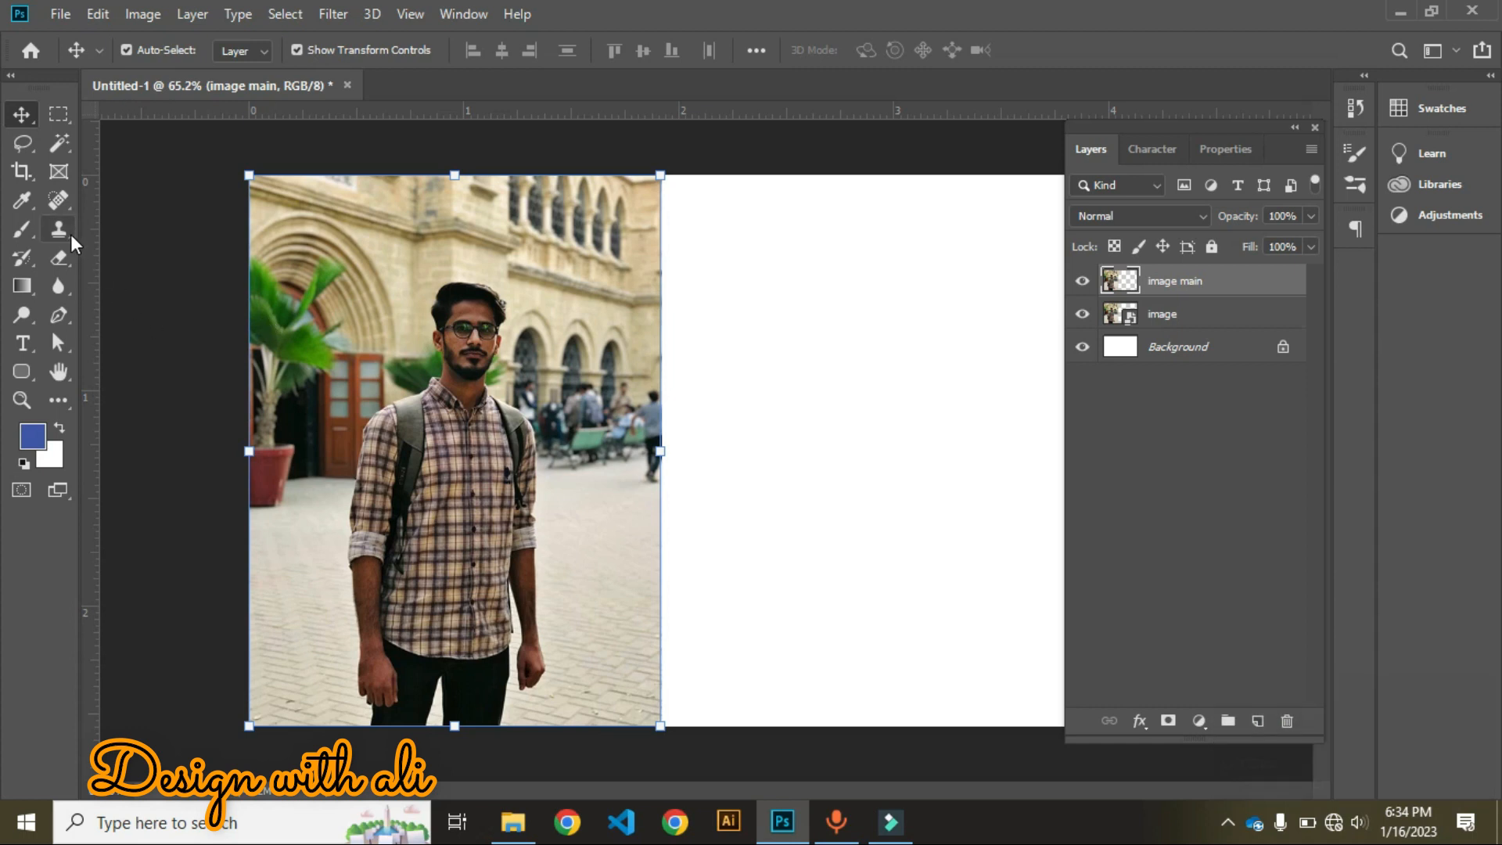
key(s)
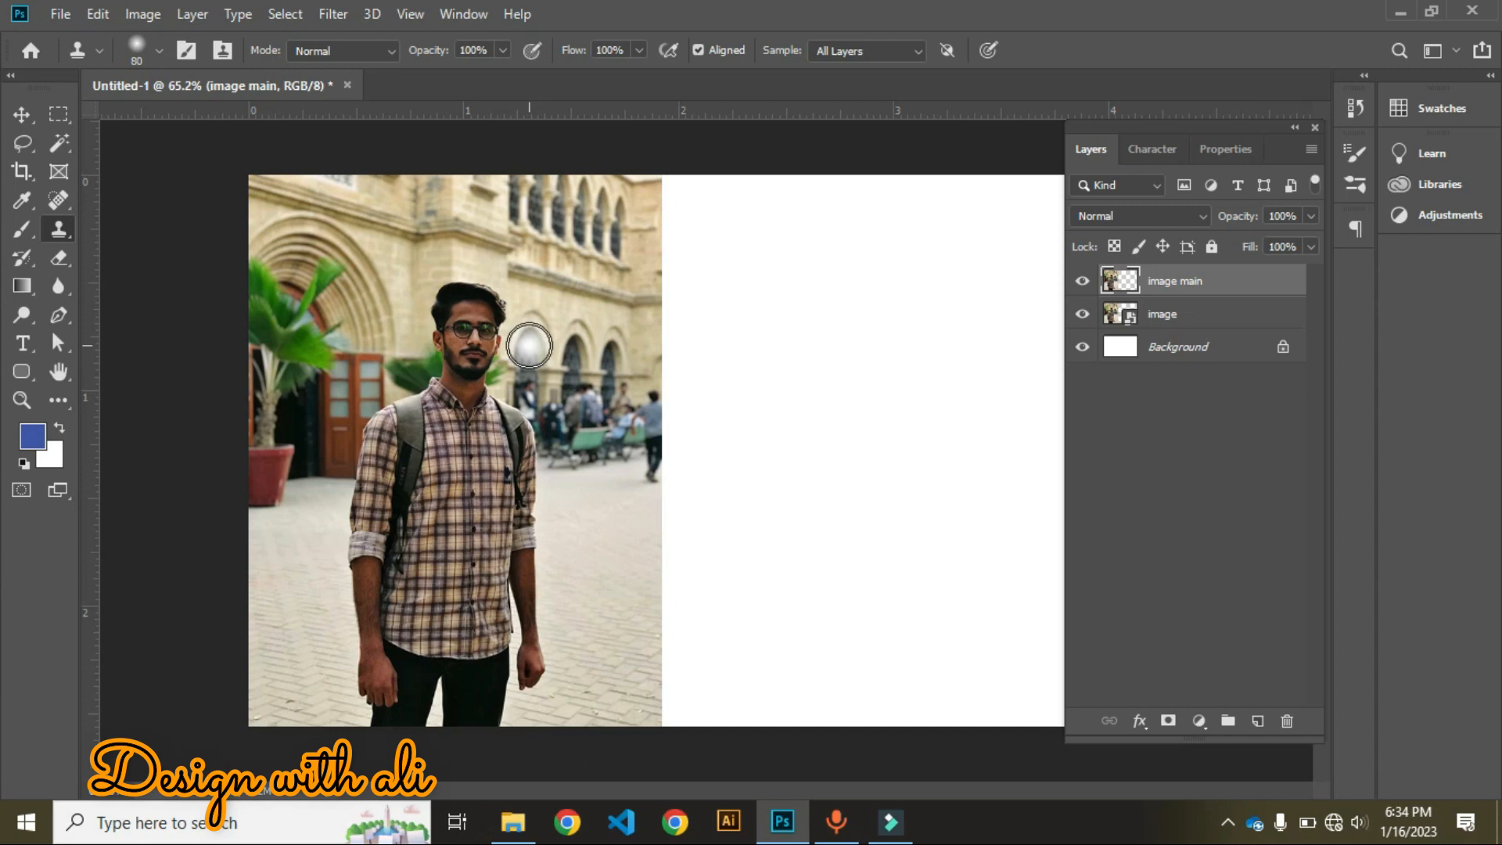
Try Clone Stamp strokes beside the man's head and across the photo's edge, and undo them
click(528, 344)
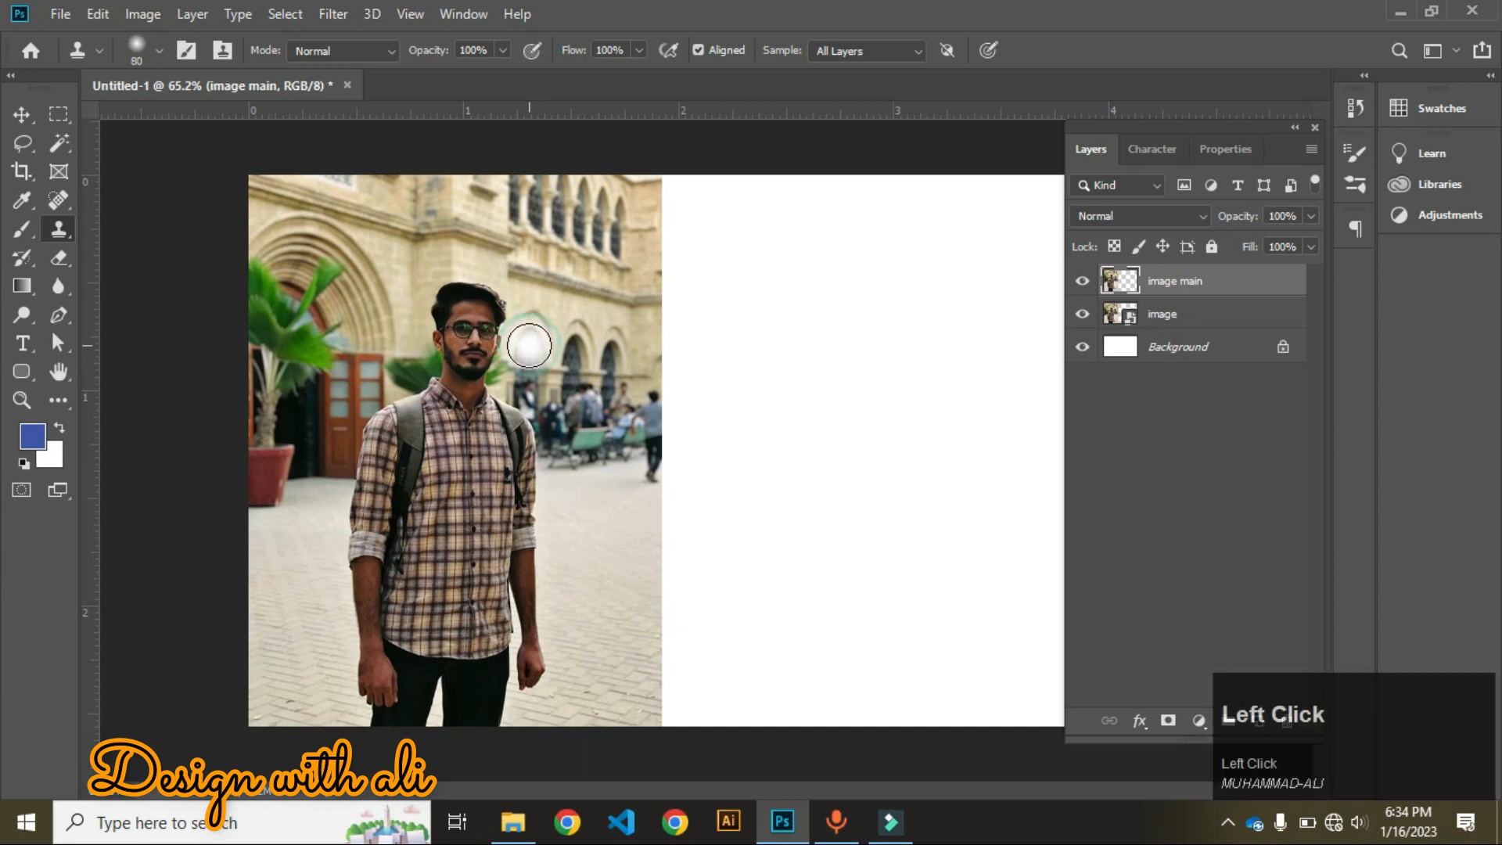
key(ctrl+z)
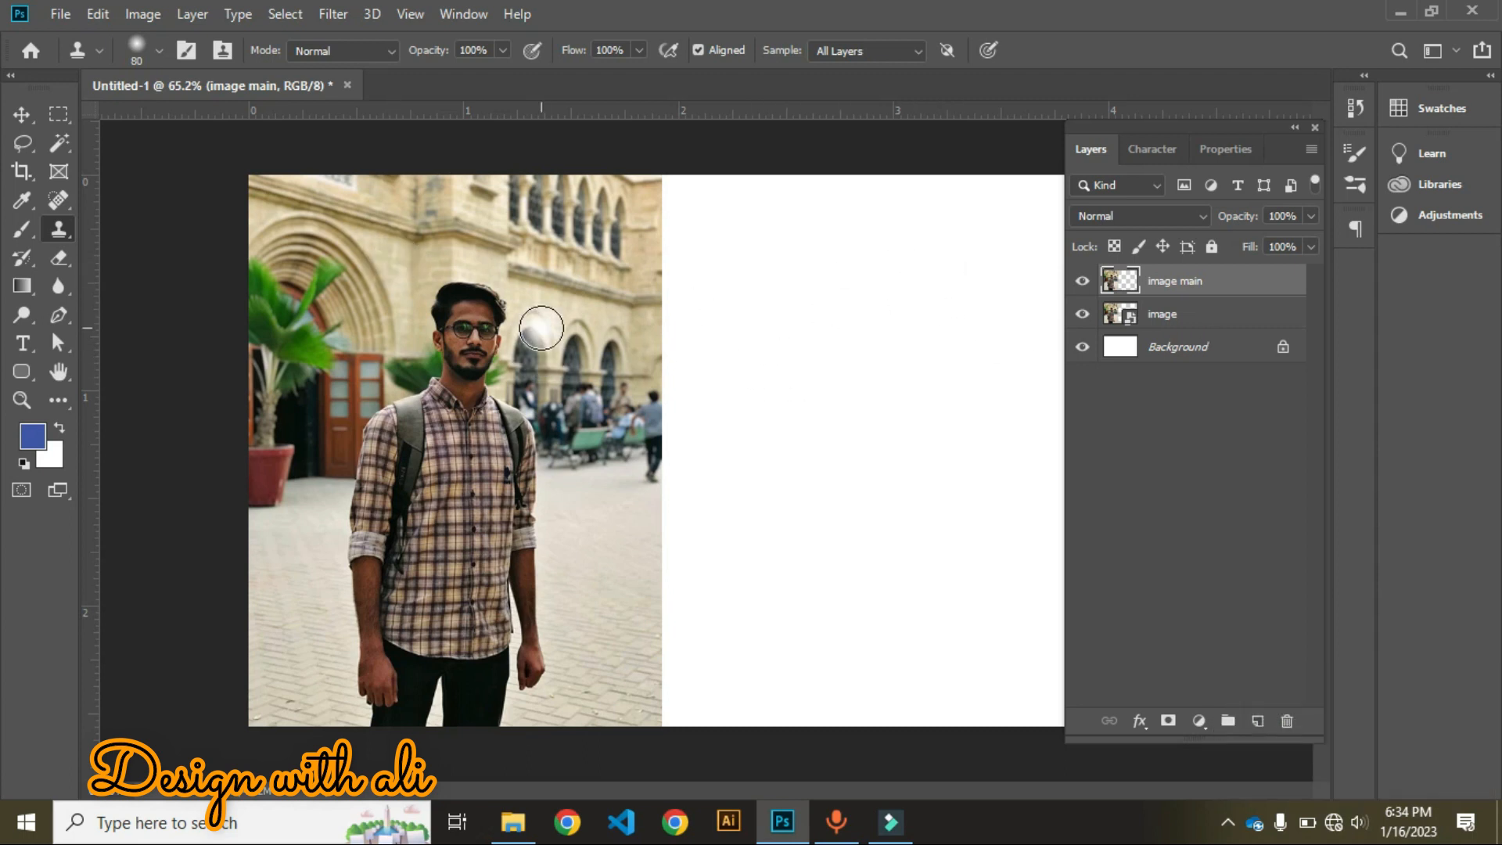
mouse_move(704, 360)
mouse_down()
mouse_move(618, 361)
mouse_move(666, 336)
mouse_move(606, 362)
mouse_up()
key(ctrl+z)
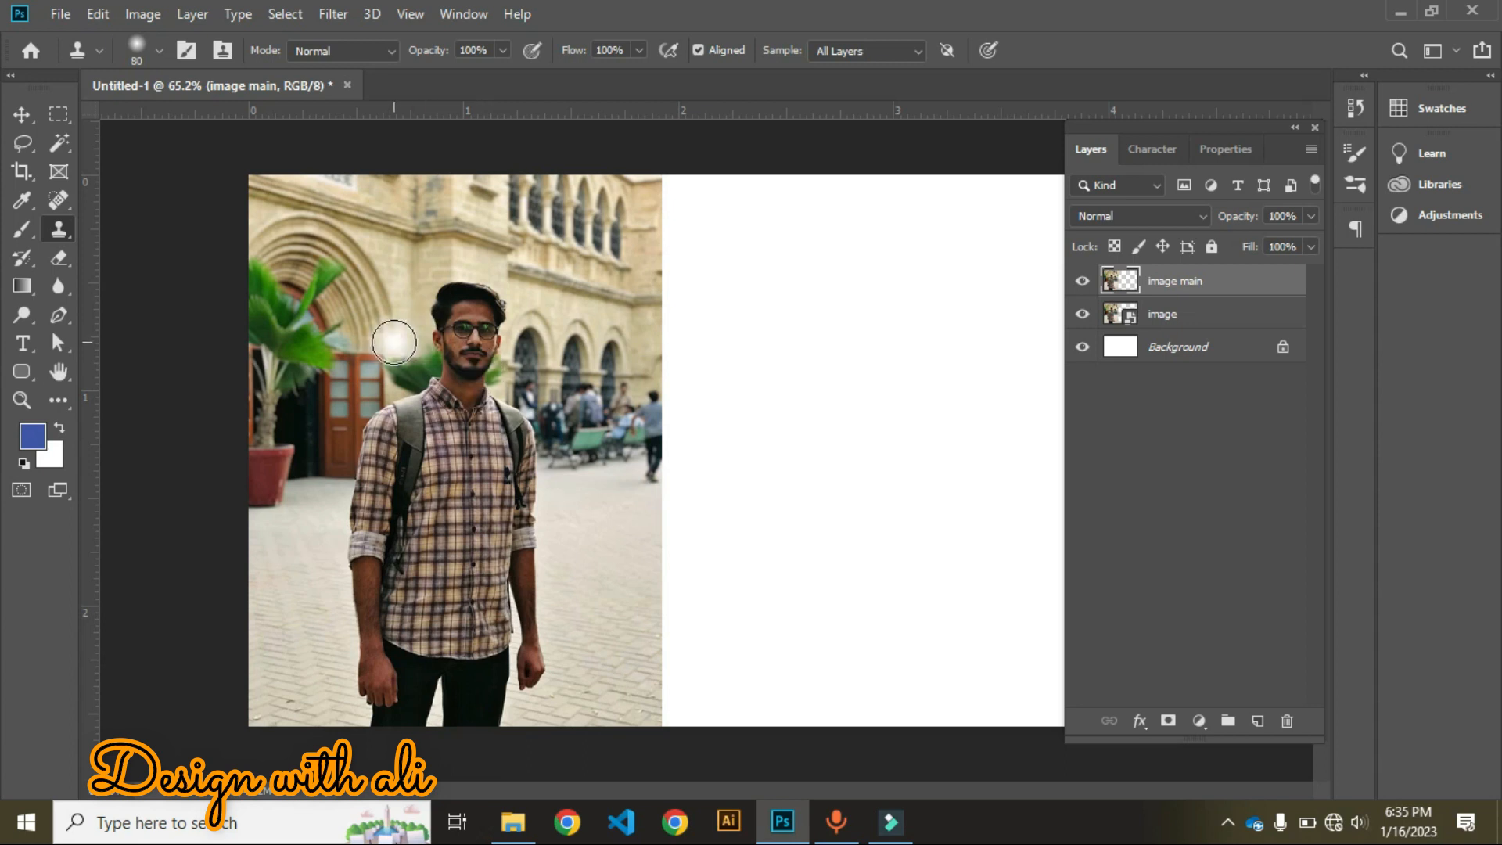
Sample the man's face as the clone source and enlarge the Clone Stamp brush to 900
key(alt)
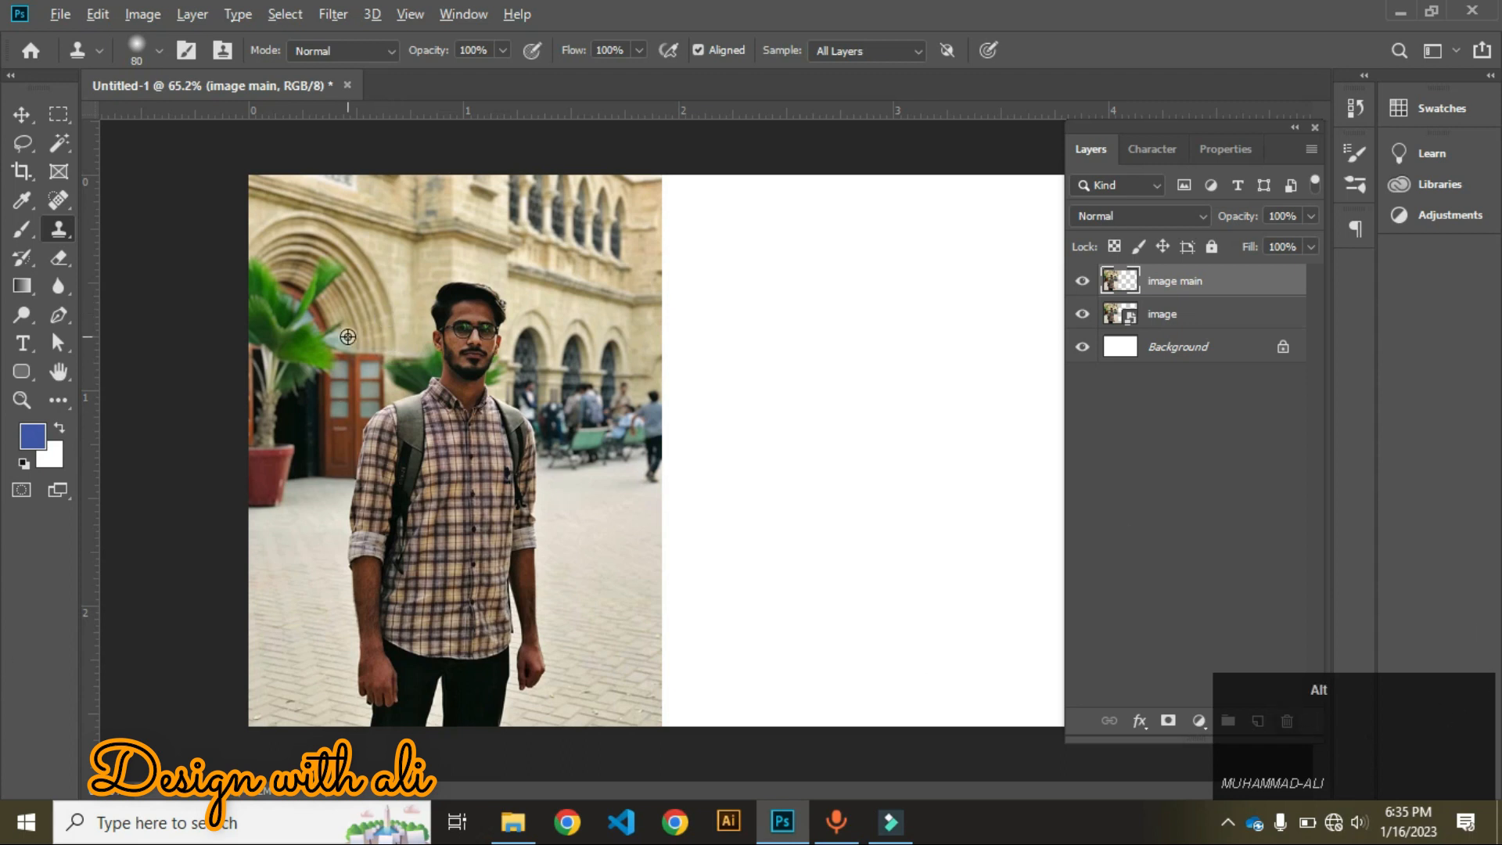
alt+click(471, 342)
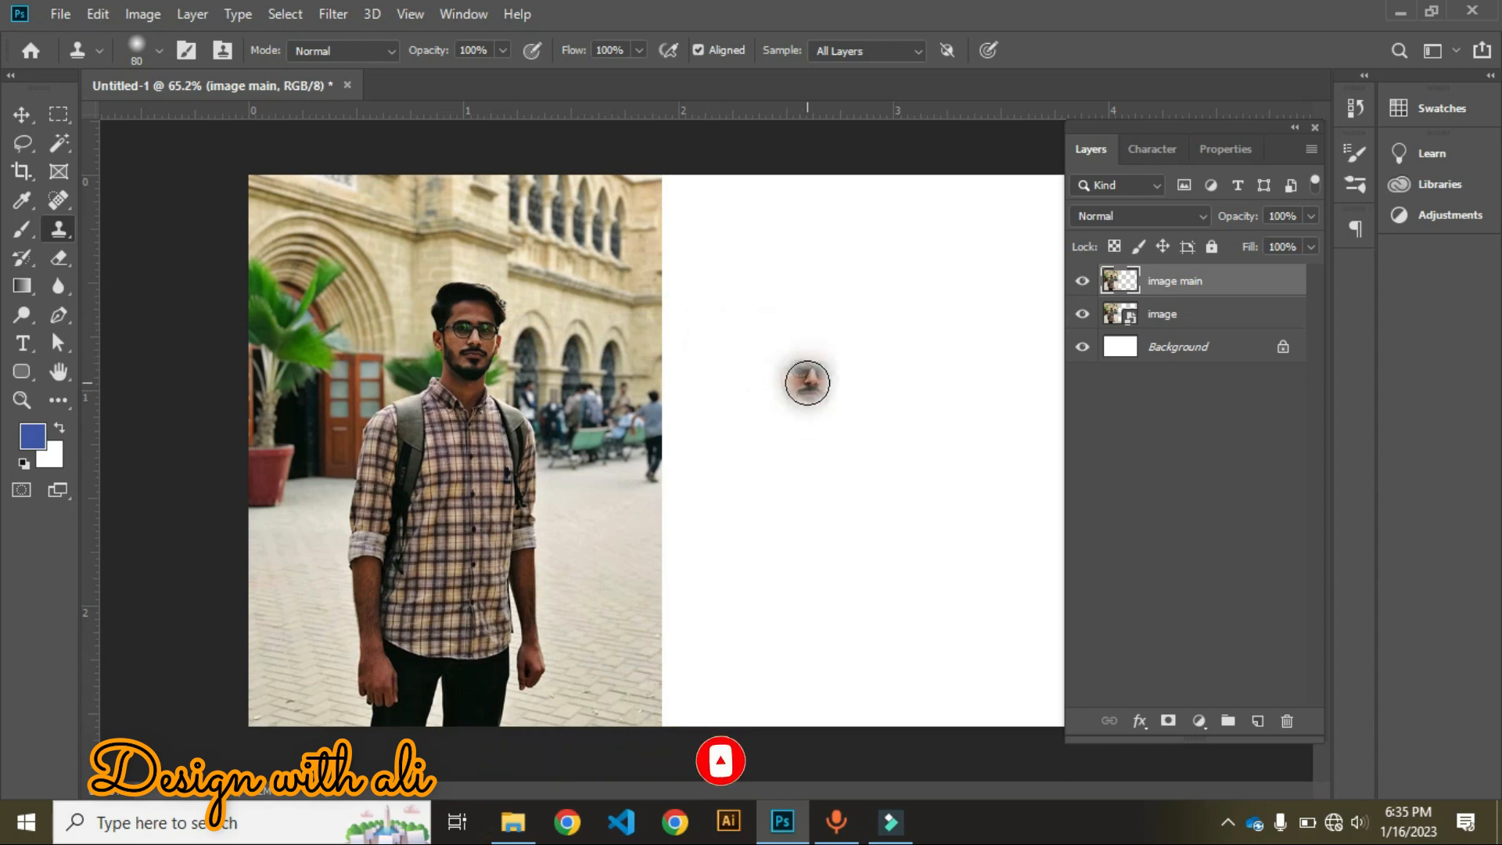
key(bracketright)
key(bracketright)
key(bracketright)
key(bracketright)
key(bracketright)
key(bracketright)
key(bracketright)
key(bracketright)
key(bracketright)
key(bracketright)
key(bracketright)
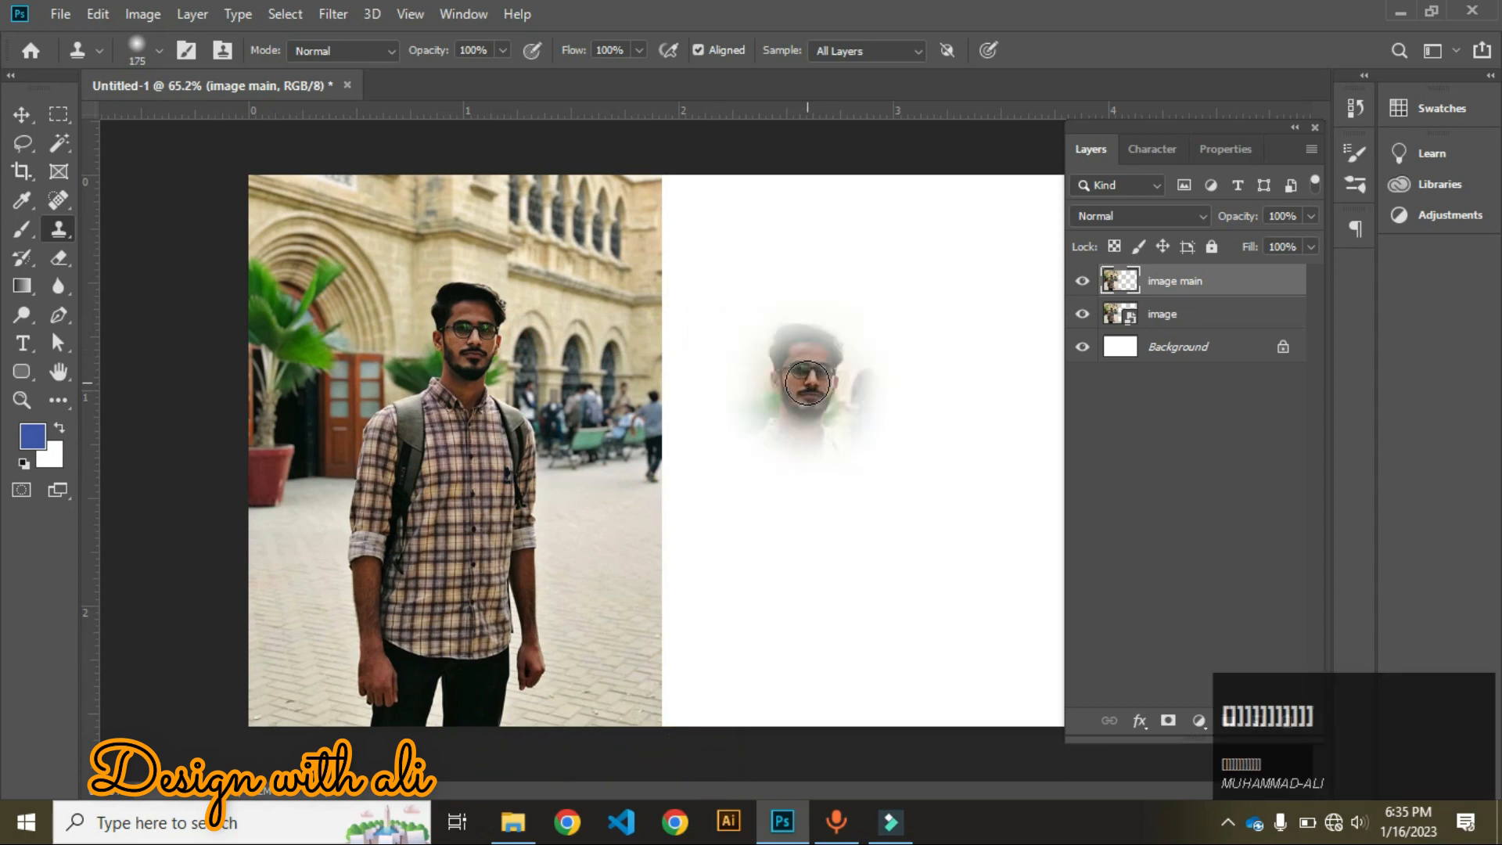
key(bracketright)
key(bracketright)
key(bracketright)
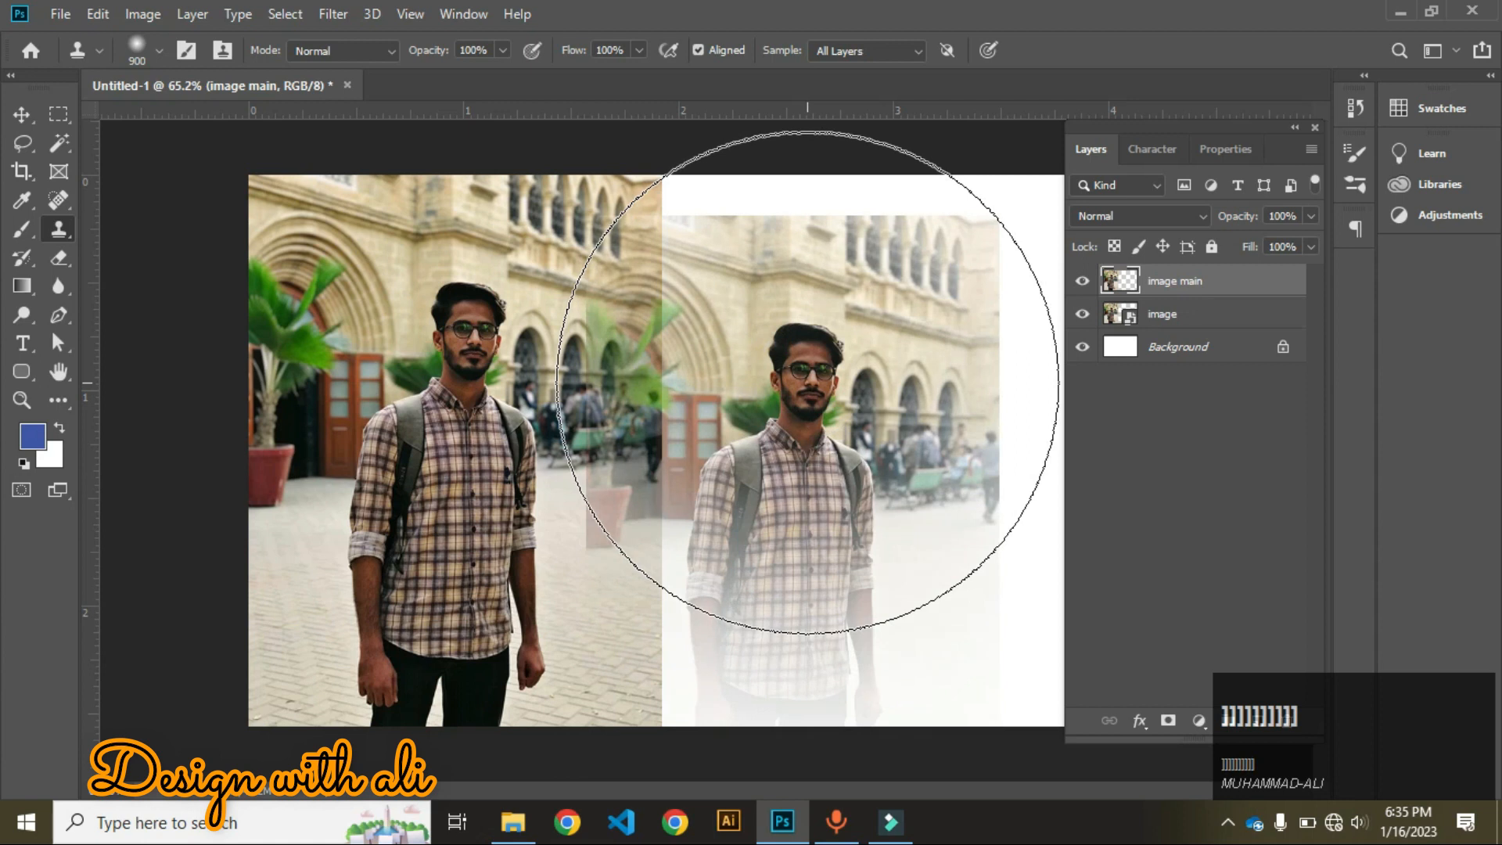
Reduce the Clone Stamp brush size to 250
key(bracketleft)
key(bracketleft)
key(bracketleft)
key(bracketleft)
key(bracketleft)
key(bracketleft)
key(bracketleft)
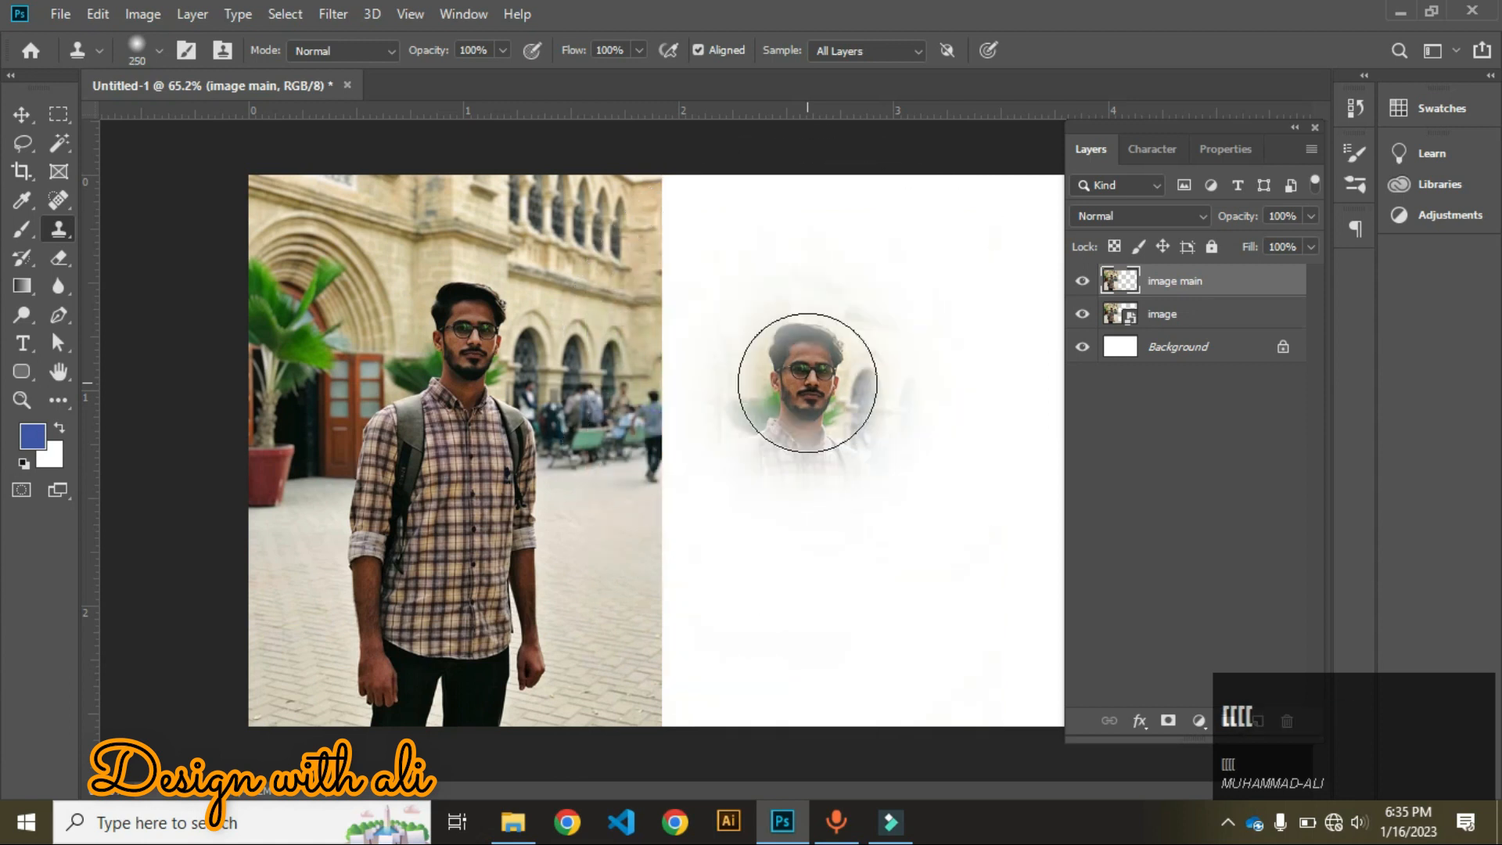
Reduce the Clone Stamp brush to 200, sample the man's face, and clone the man with his surroundings onto the blank canvas beside the photo
key(bracketleft)
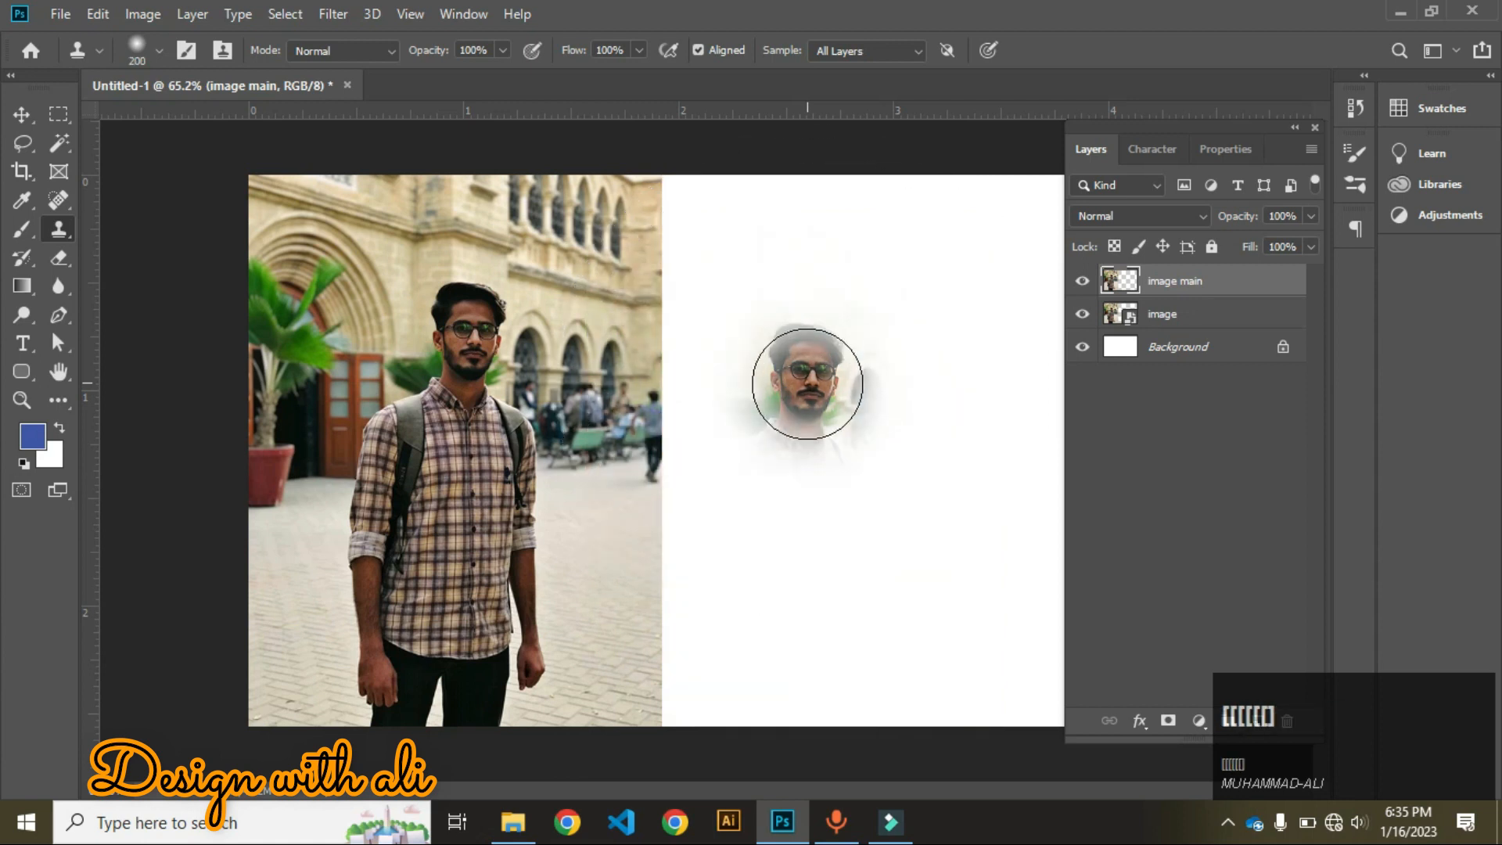
alt+click(484, 346)
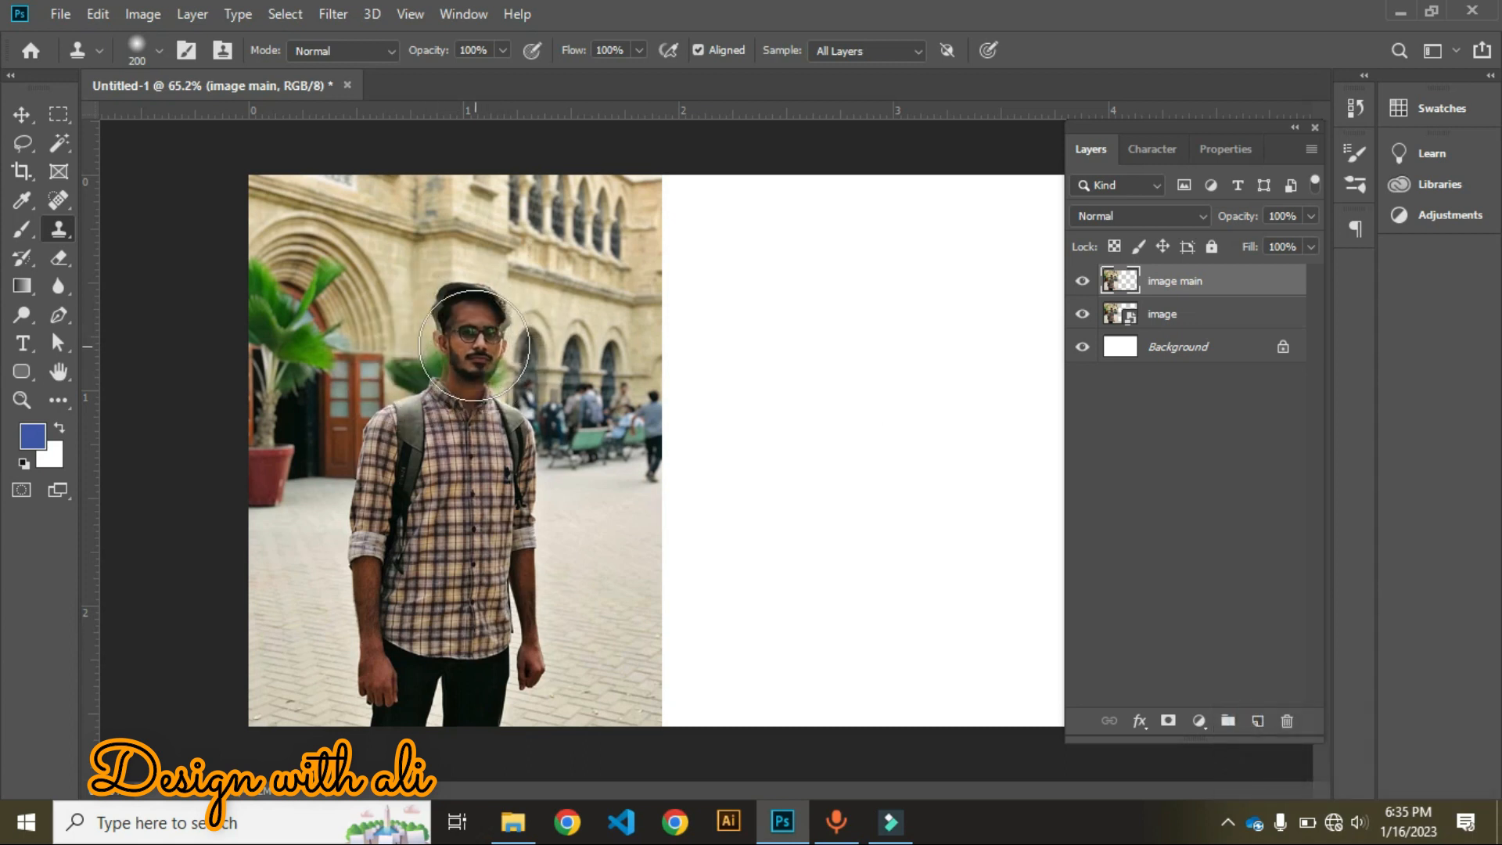
click(898, 374)
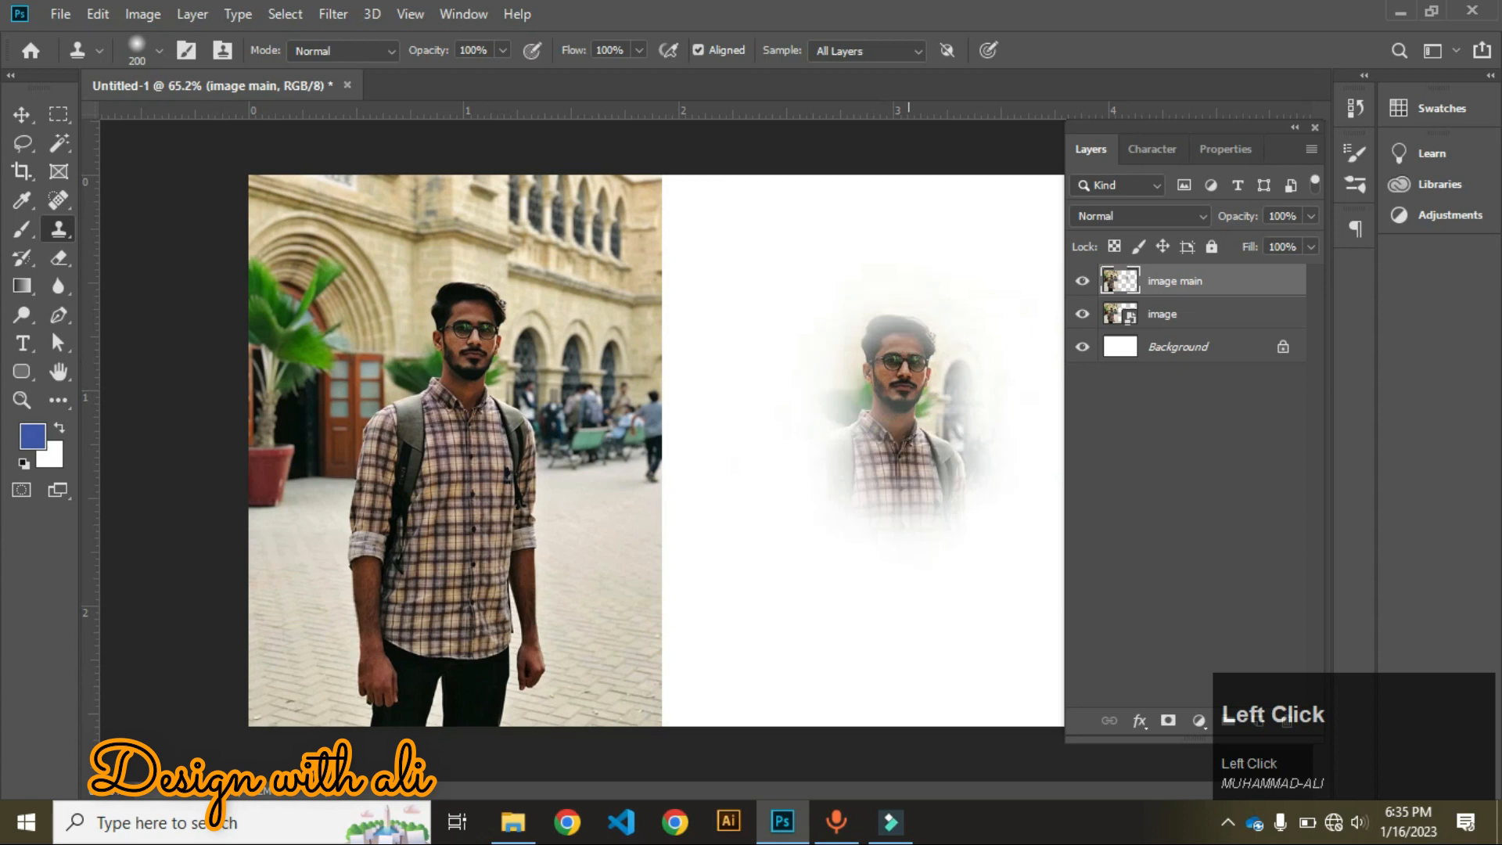
mouse_move(938, 434)
mouse_down()
mouse_move(980, 416)
mouse_move(900, 391)
mouse_move(939, 356)
mouse_move(877, 415)
mouse_move(868, 362)
mouse_move(877, 396)
mouse_move(884, 377)
mouse_move(941, 394)
mouse_move(950, 266)
mouse_move(997, 250)
mouse_move(943, 258)
mouse_move(999, 429)
mouse_move(992, 637)
mouse_move(764, 661)
mouse_move(805, 583)
mouse_move(747, 423)
mouse_move(752, 207)
mouse_up()
mouse_move(716, 368)
mouse_down()
mouse_move(716, 481)
mouse_move(717, 267)
mouse_move(736, 249)
mouse_move(735, 457)
mouse_move(703, 754)
mouse_move(1016, 726)
mouse_move(848, 493)
mouse_move(908, 406)
mouse_move(900, 438)
mouse_up()
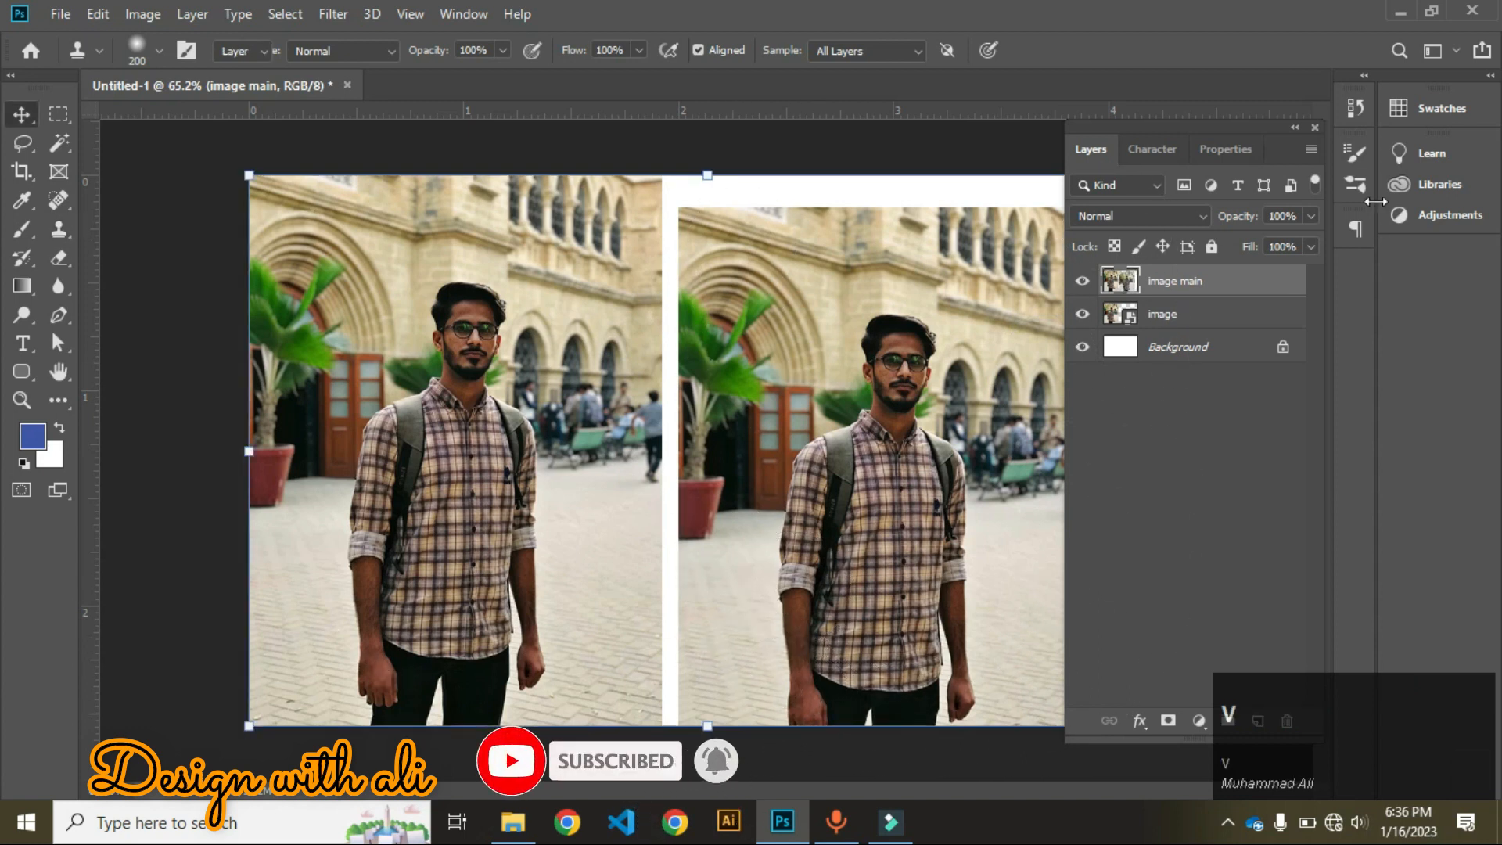
Switch to the Move Tool and shift the Layers panel clear of the cloned photo
key(v)
click(1175, 458)
drag(1190, 124, 1252, 125)
mouse_move(809, 433)
mouse_down()
mouse_move(814, 419)
mouse_move(813, 448)
mouse_up()
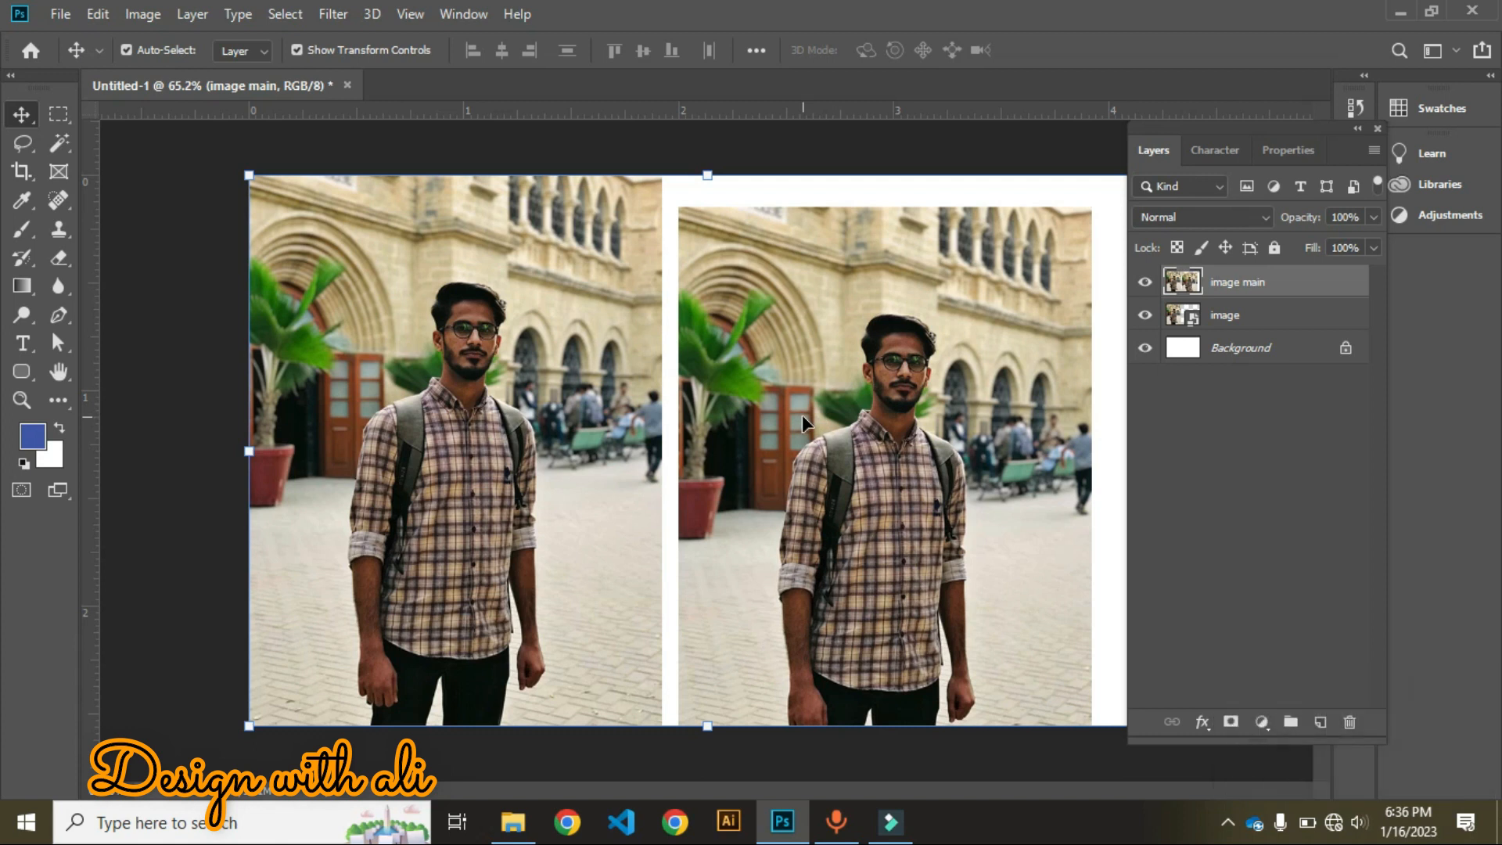
Hide the "image" layer and try moving the "image main" layer up and back down with its cloned copy
click(1199, 576)
drag(870, 492, 853, 352)
click(1148, 316)
drag(783, 397, 771, 485)
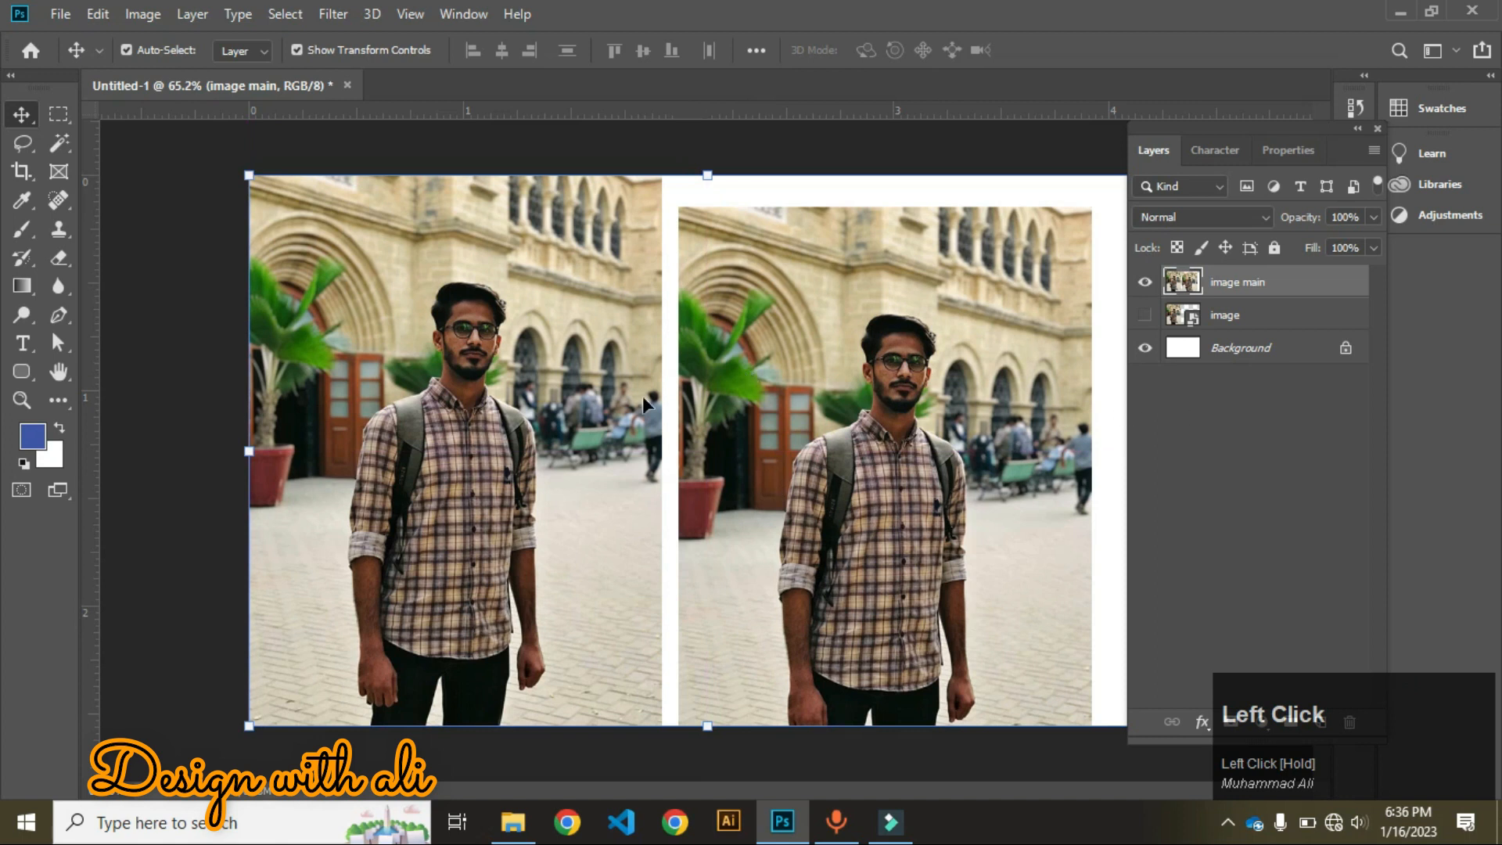
Undo the layer changes and the Clone Stamp strokes, and reactivate the Clone Stamp Tool
key(ctrl+z)
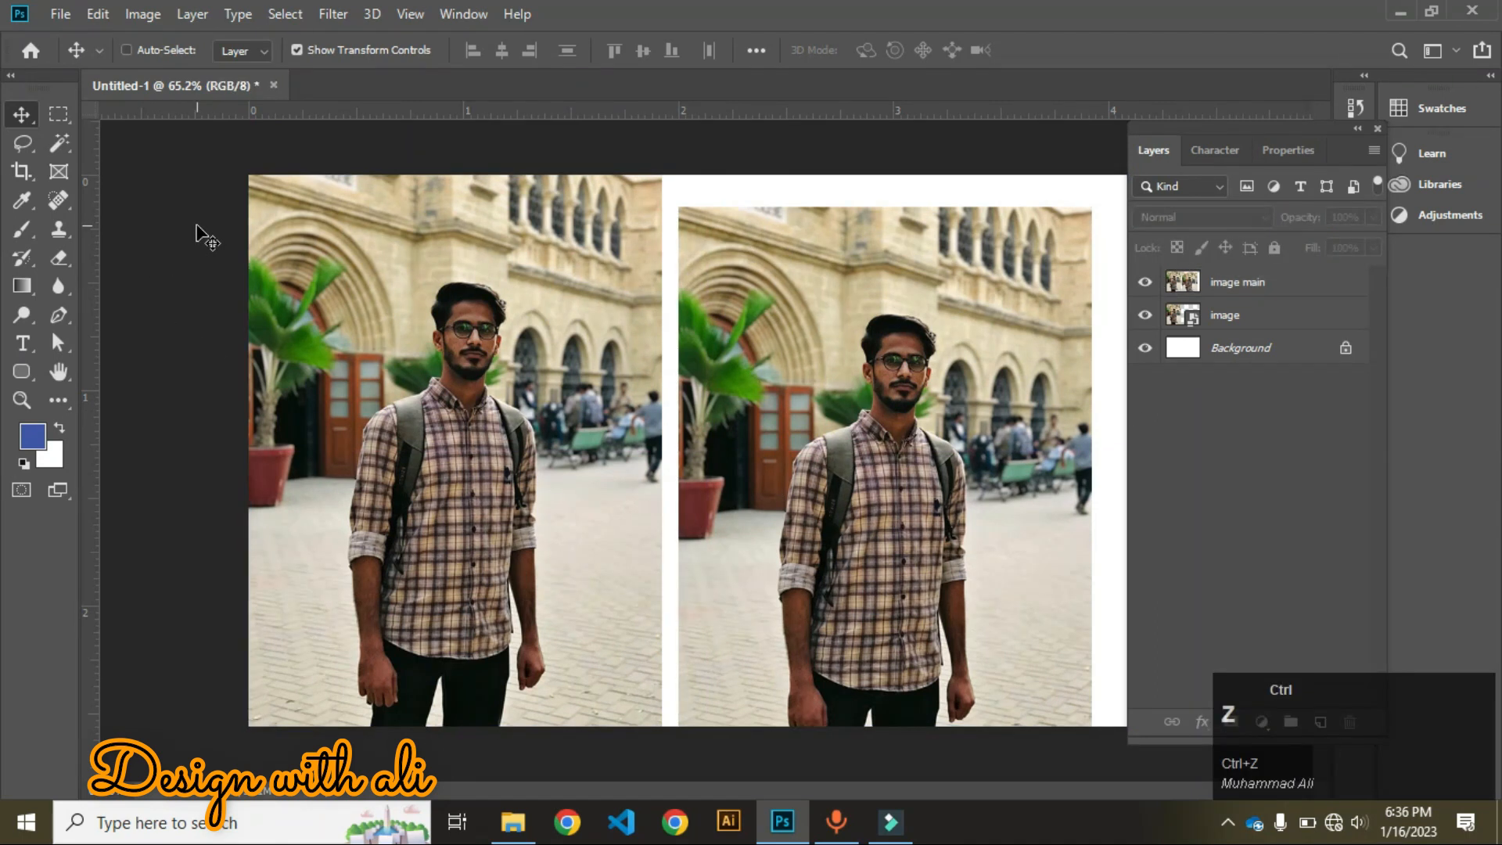
key(ctrl+z)
key(ctrl+z)
click(428, 411)
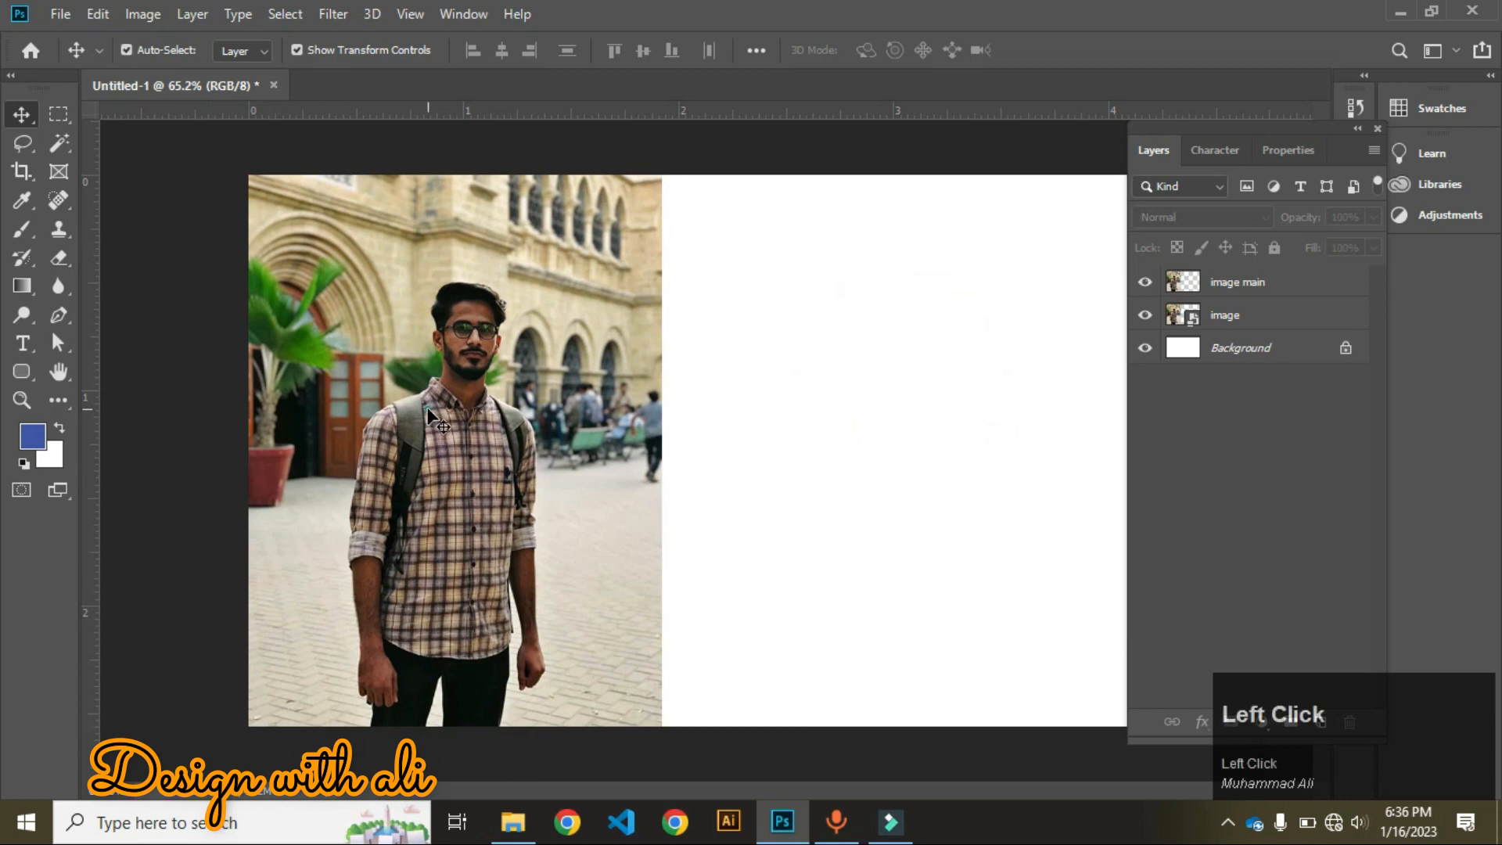
click(1054, 360)
key(s)
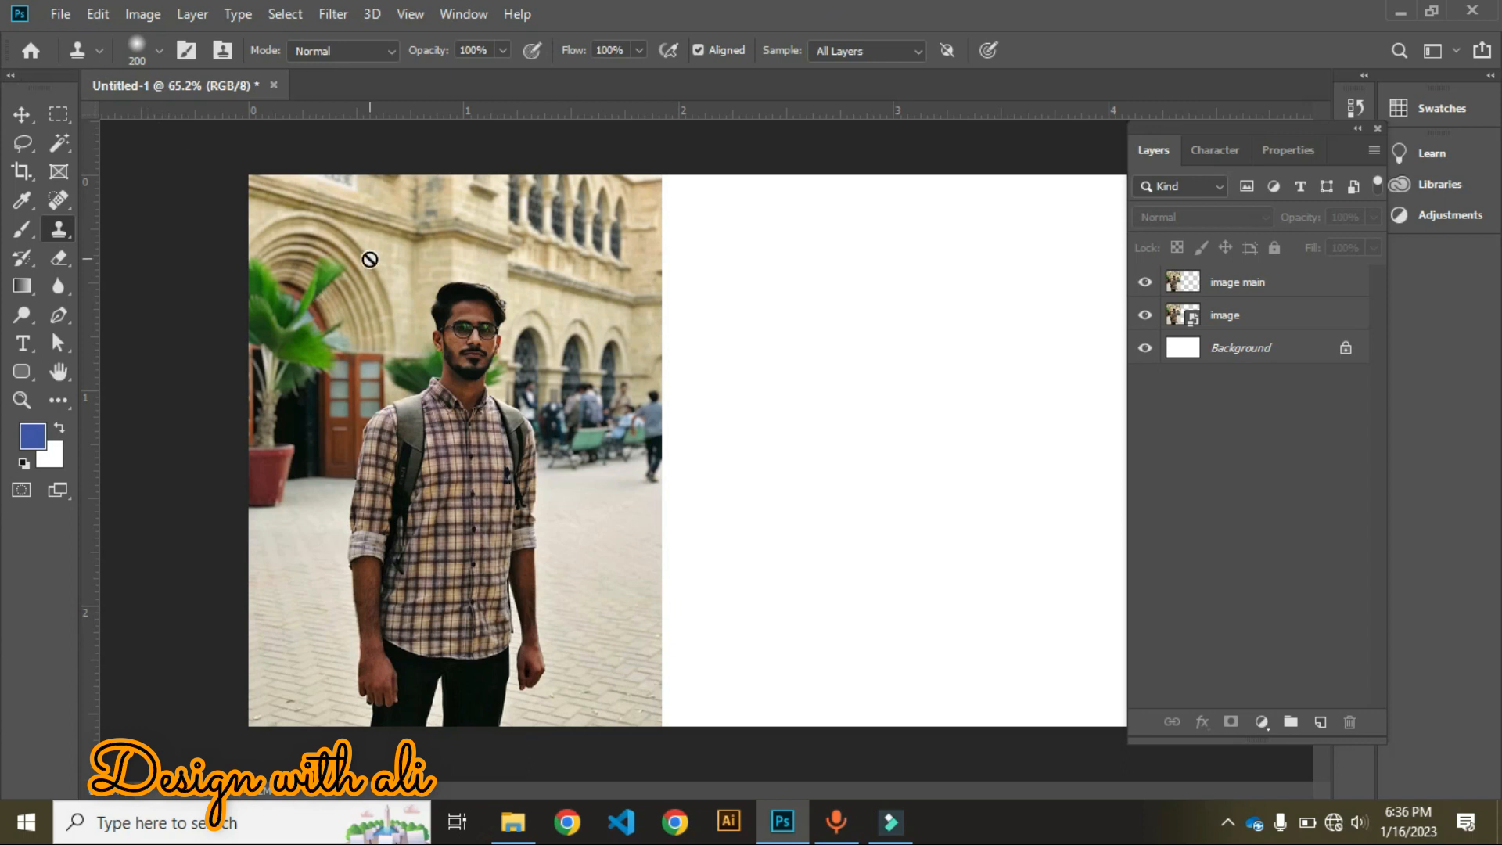
Redo the Clone Stamp strokes and the hiding of the "image" layer
key(ctrl+shift+z)
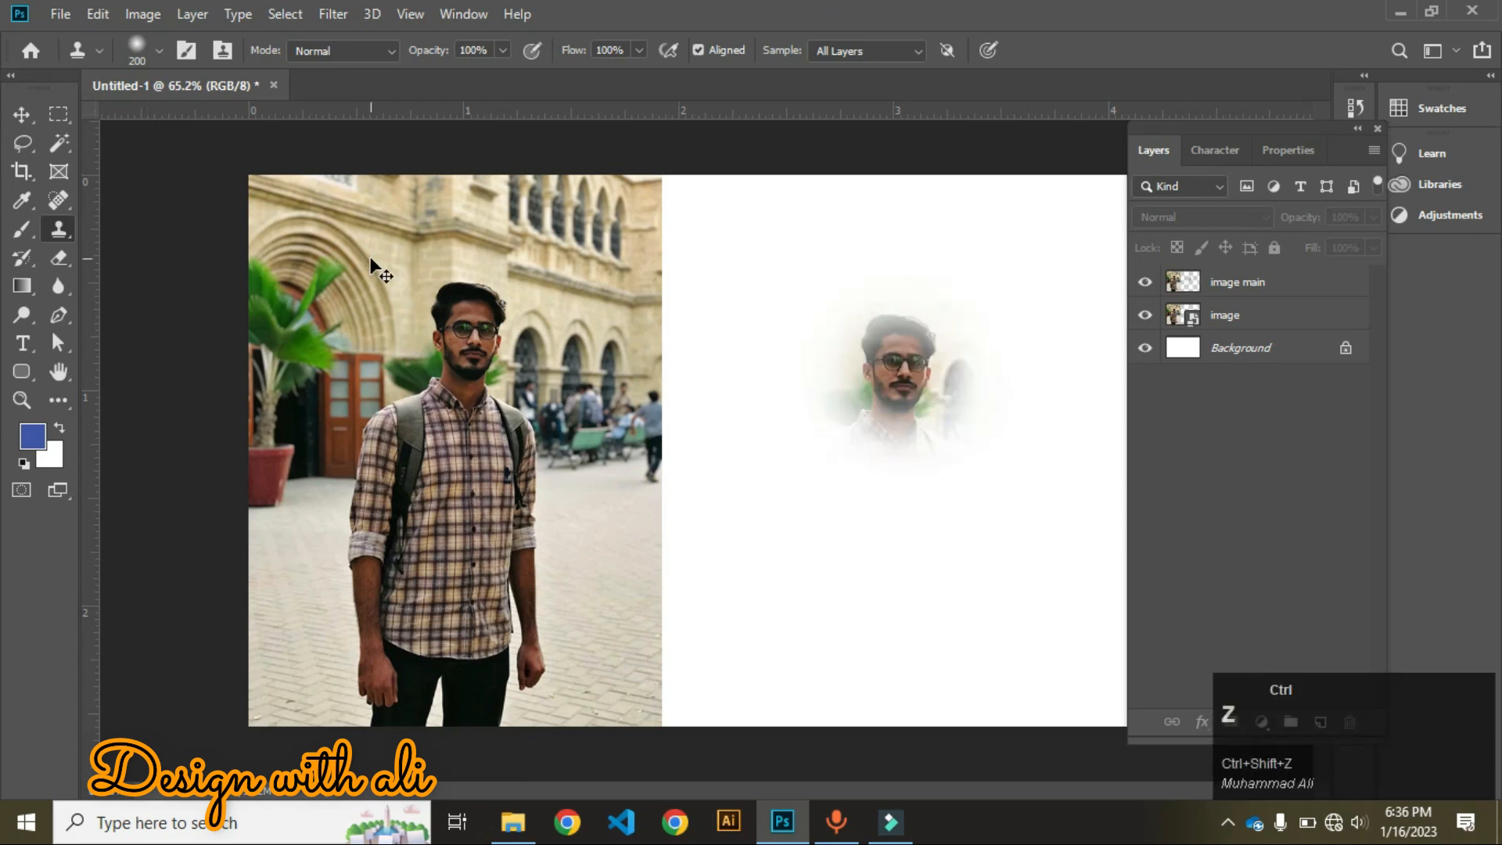
key(ctrl+shift+z)
key(ctrl+shift+z)
key(ctrl+shift+z)
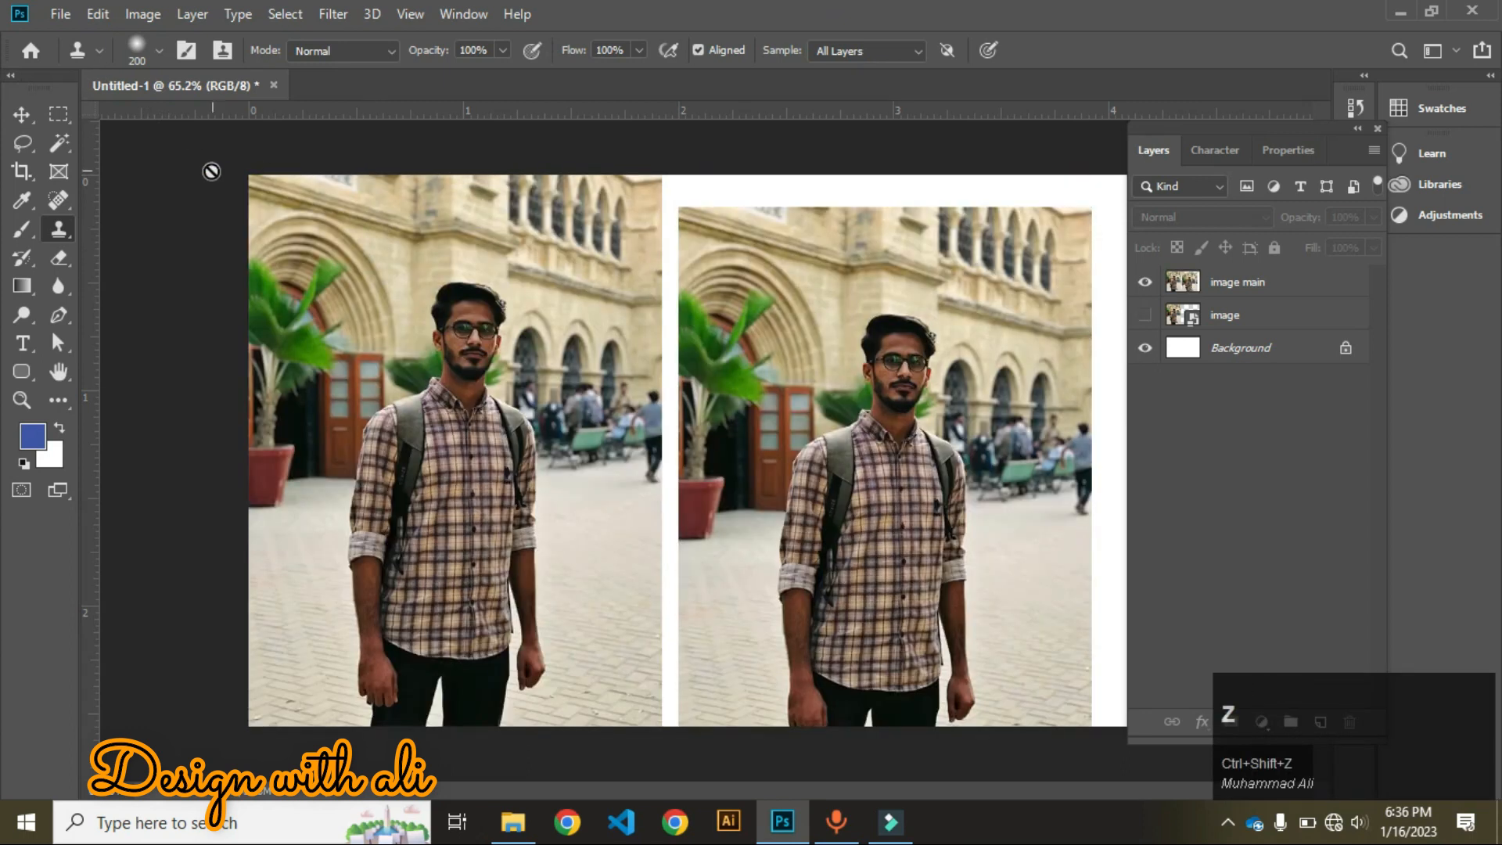
Reselect the Clone Stamp Tool and examine its brush settings and blending modes
click(28, 121)
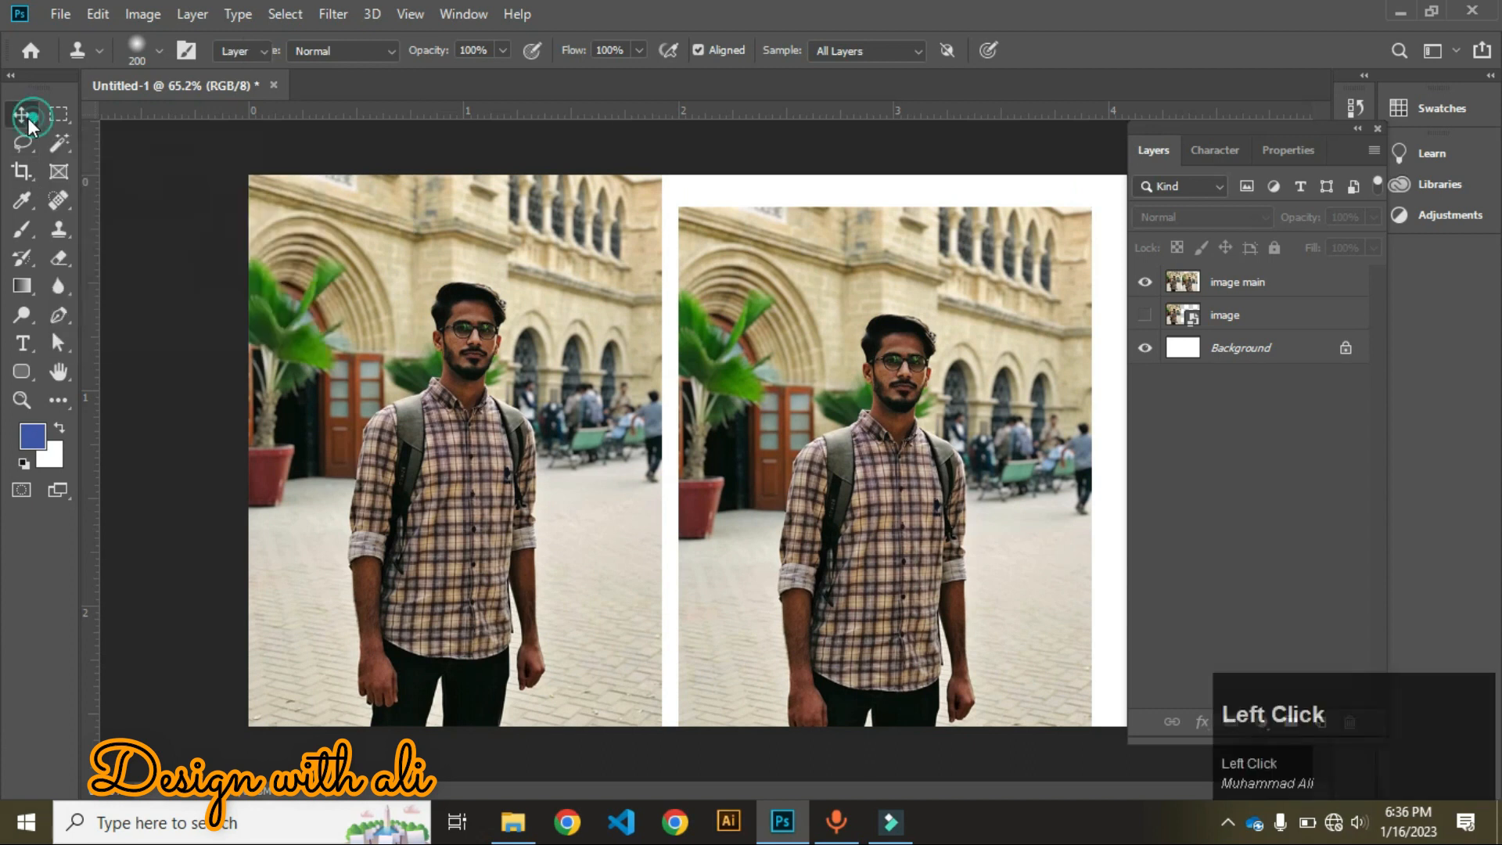
click(58, 229)
click(100, 229)
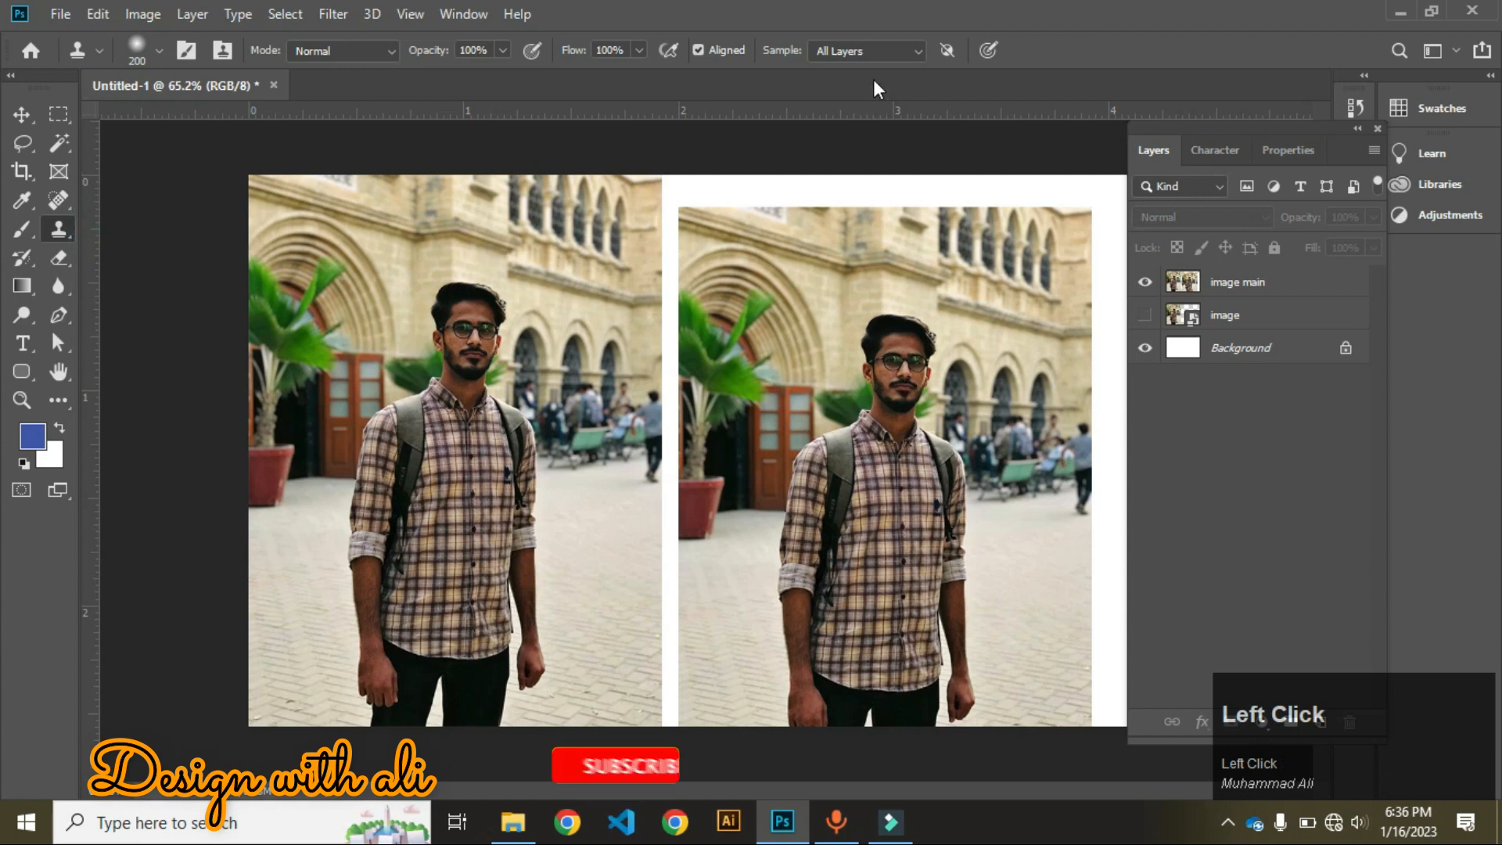
click(139, 59)
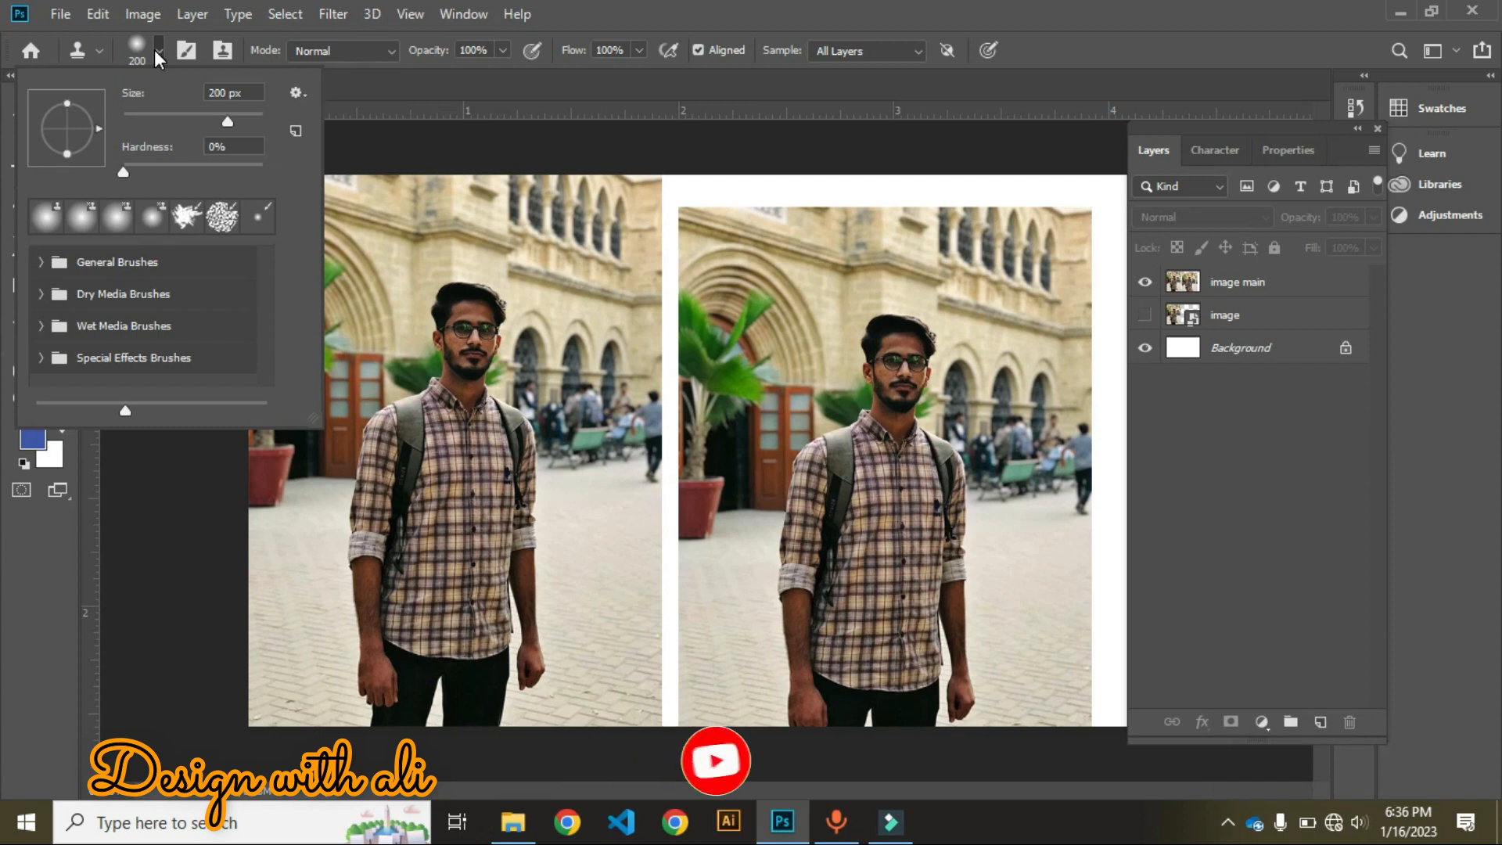
click(153, 49)
click(336, 52)
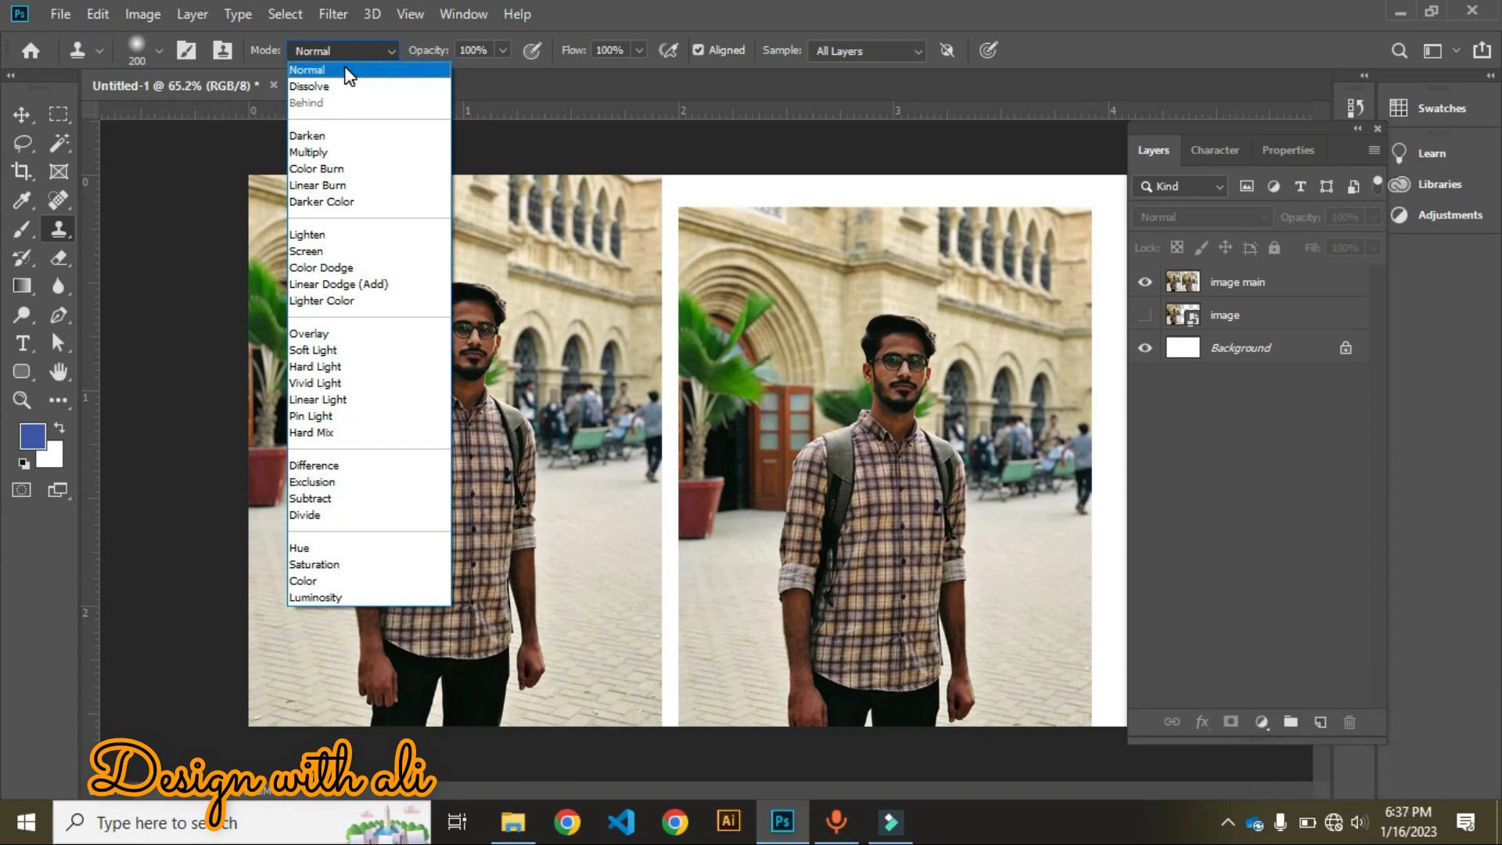
click(345, 40)
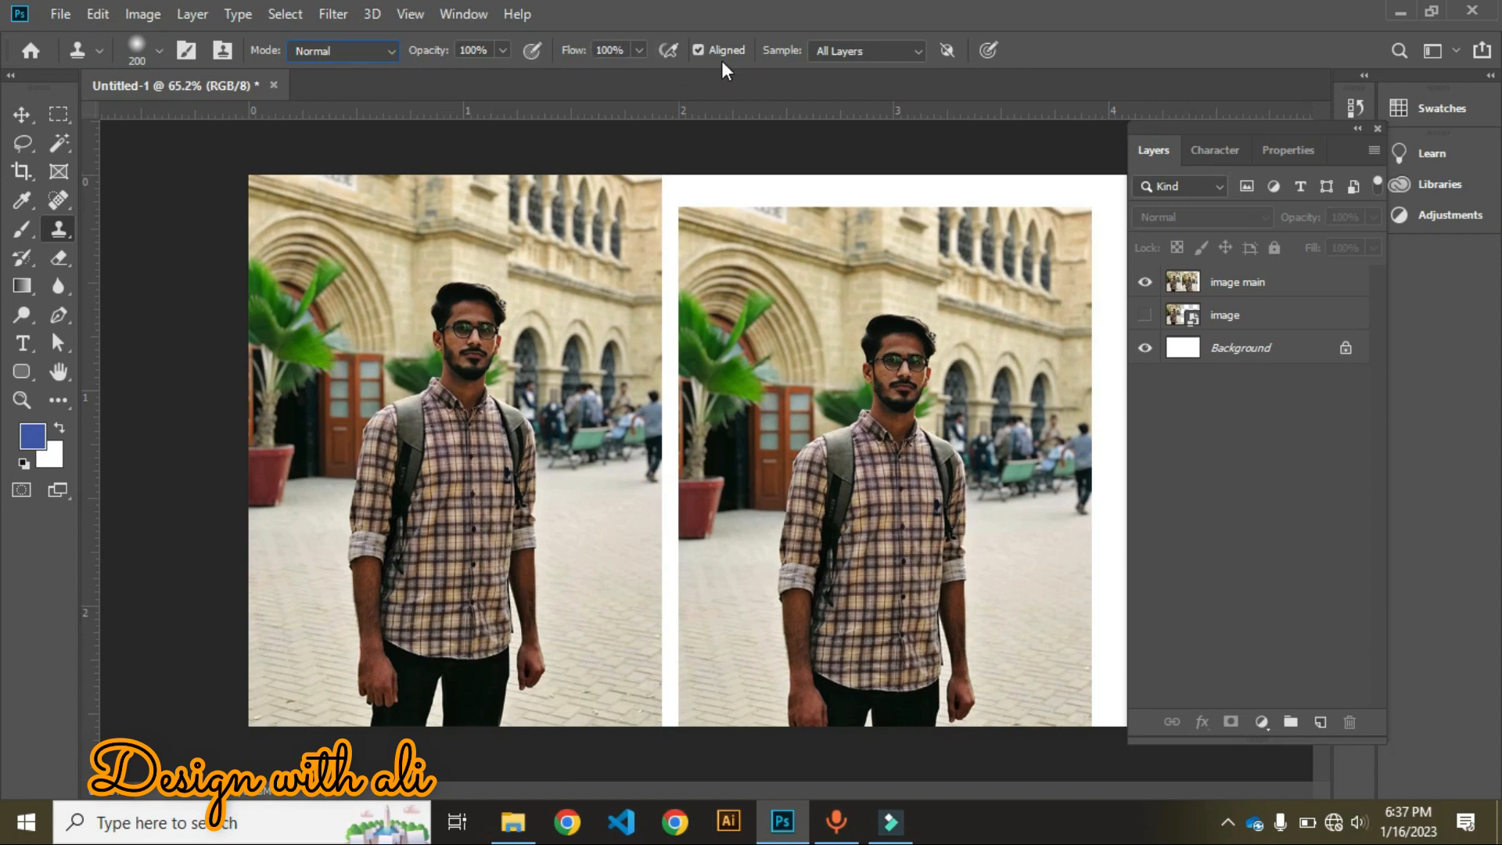
Examine the Clone Stamp Tool's Aligned option and Sample choices, keeping Sample set to All Layers
click(697, 50)
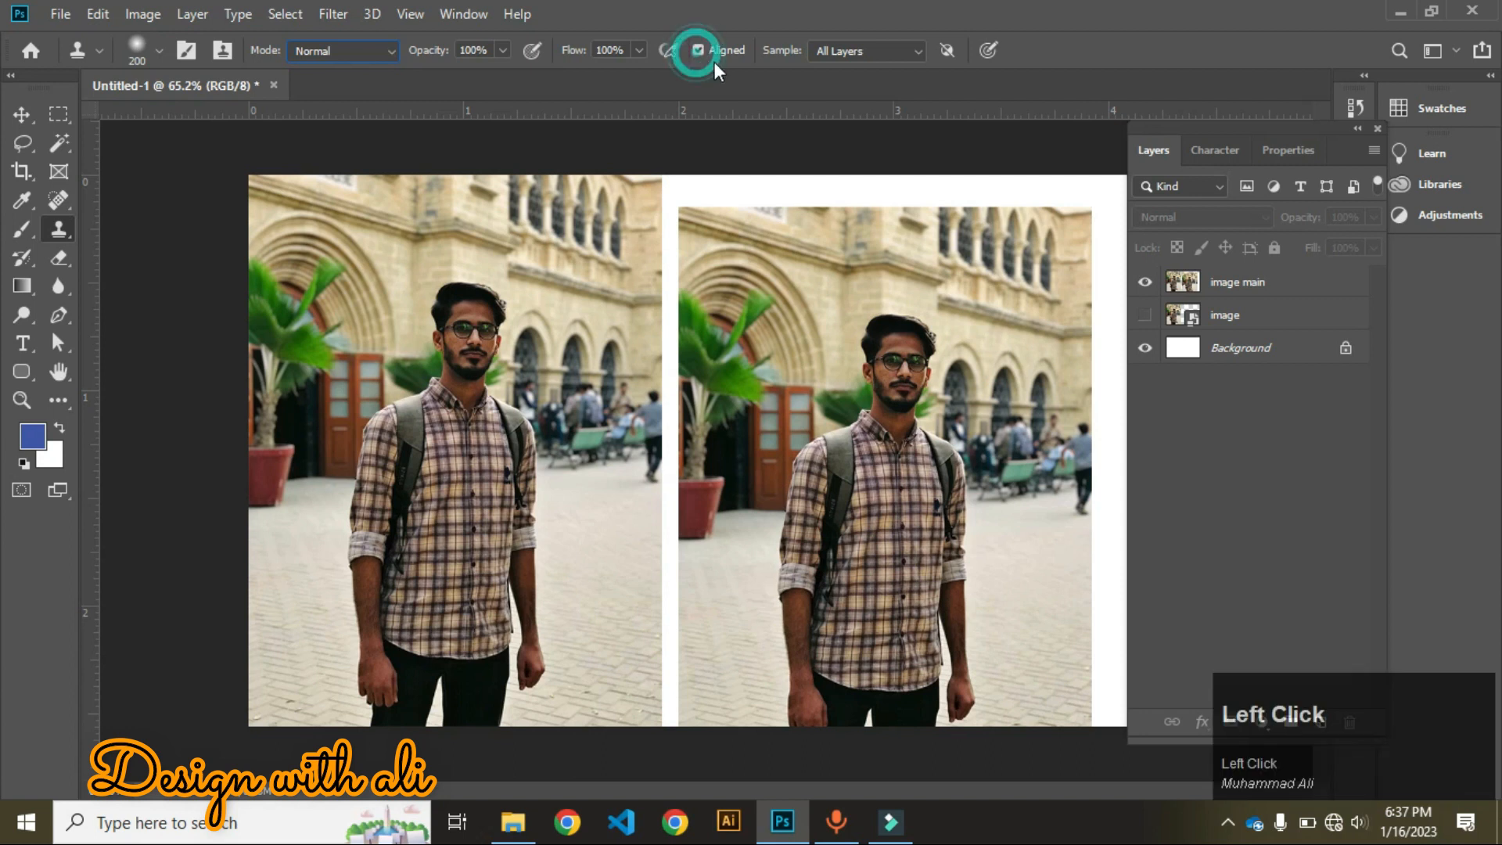
click(848, 52)
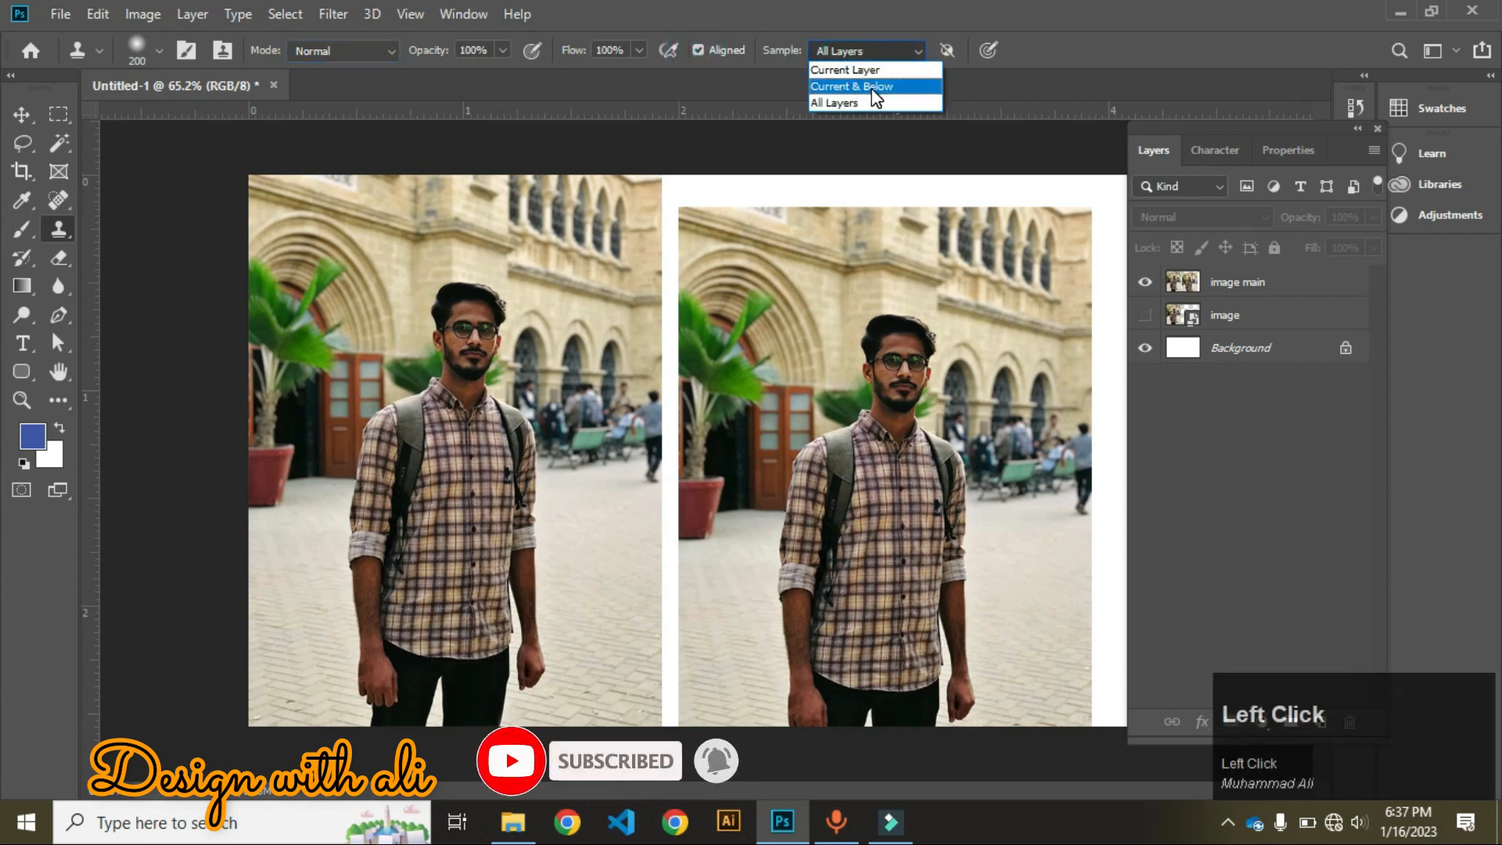
click(836, 103)
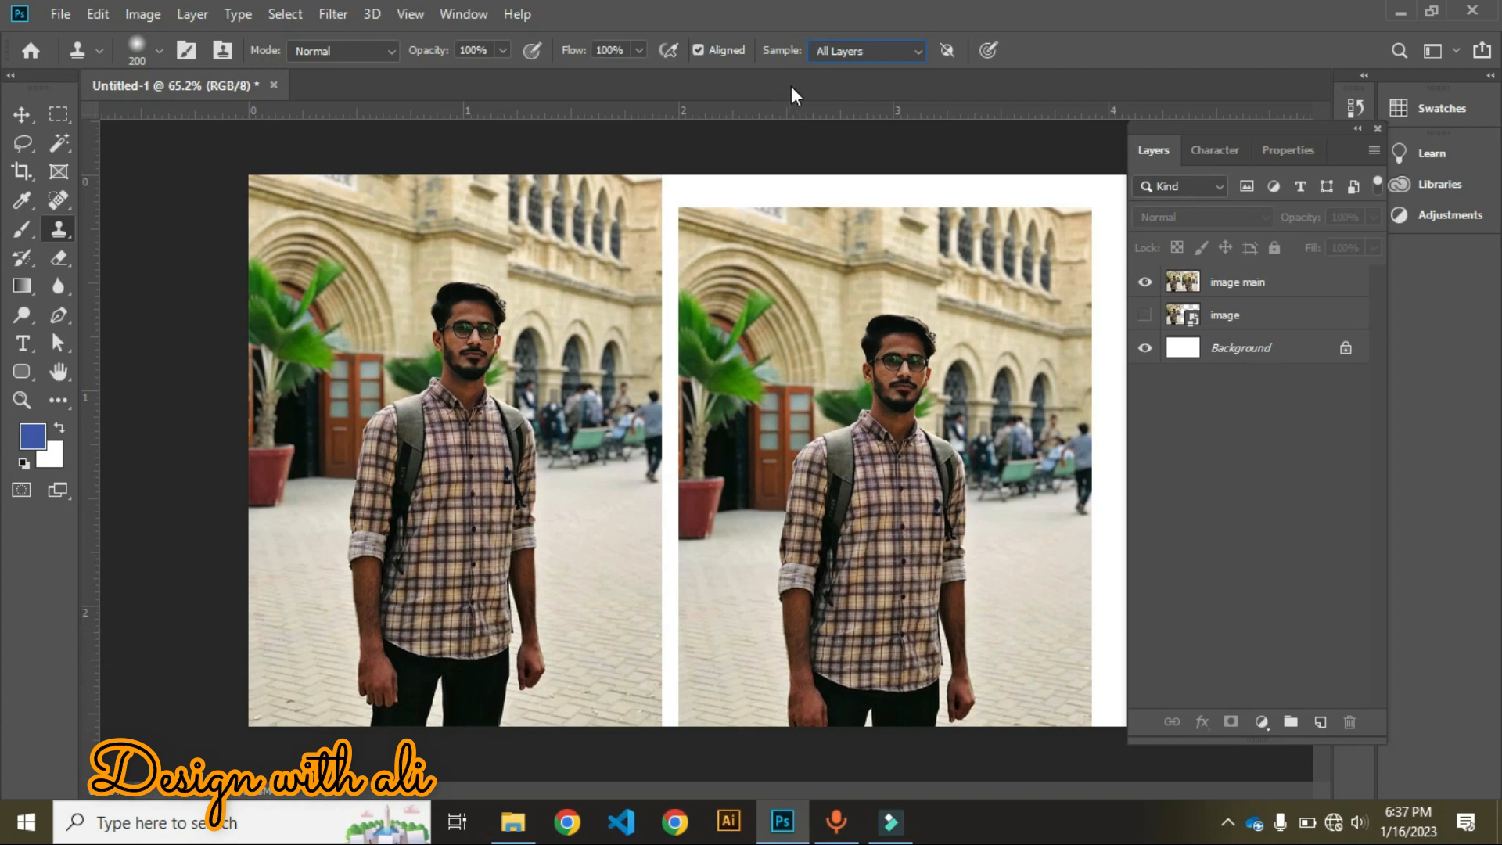
click(893, 50)
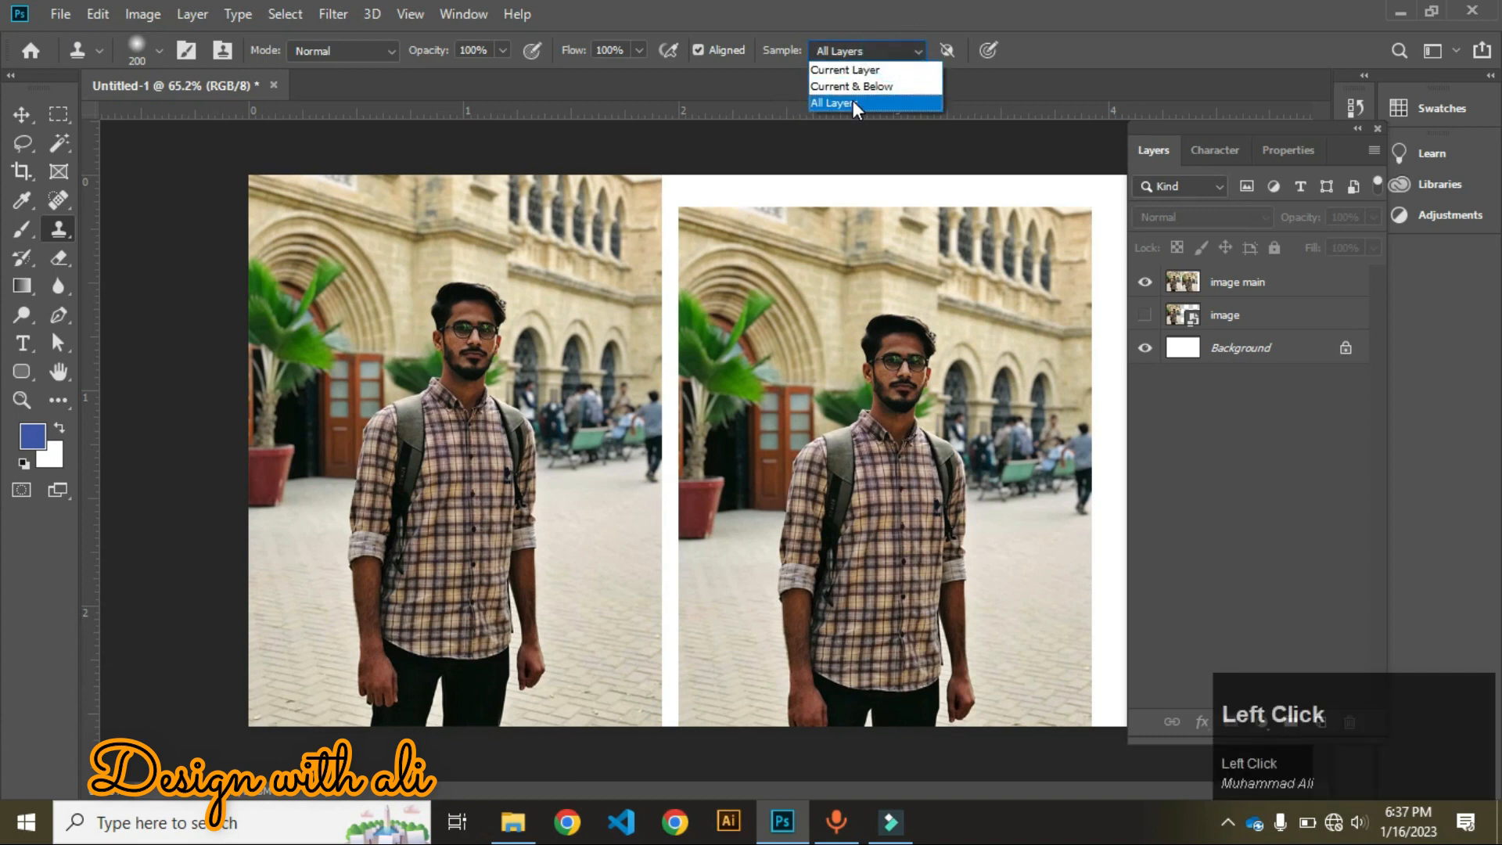
click(853, 101)
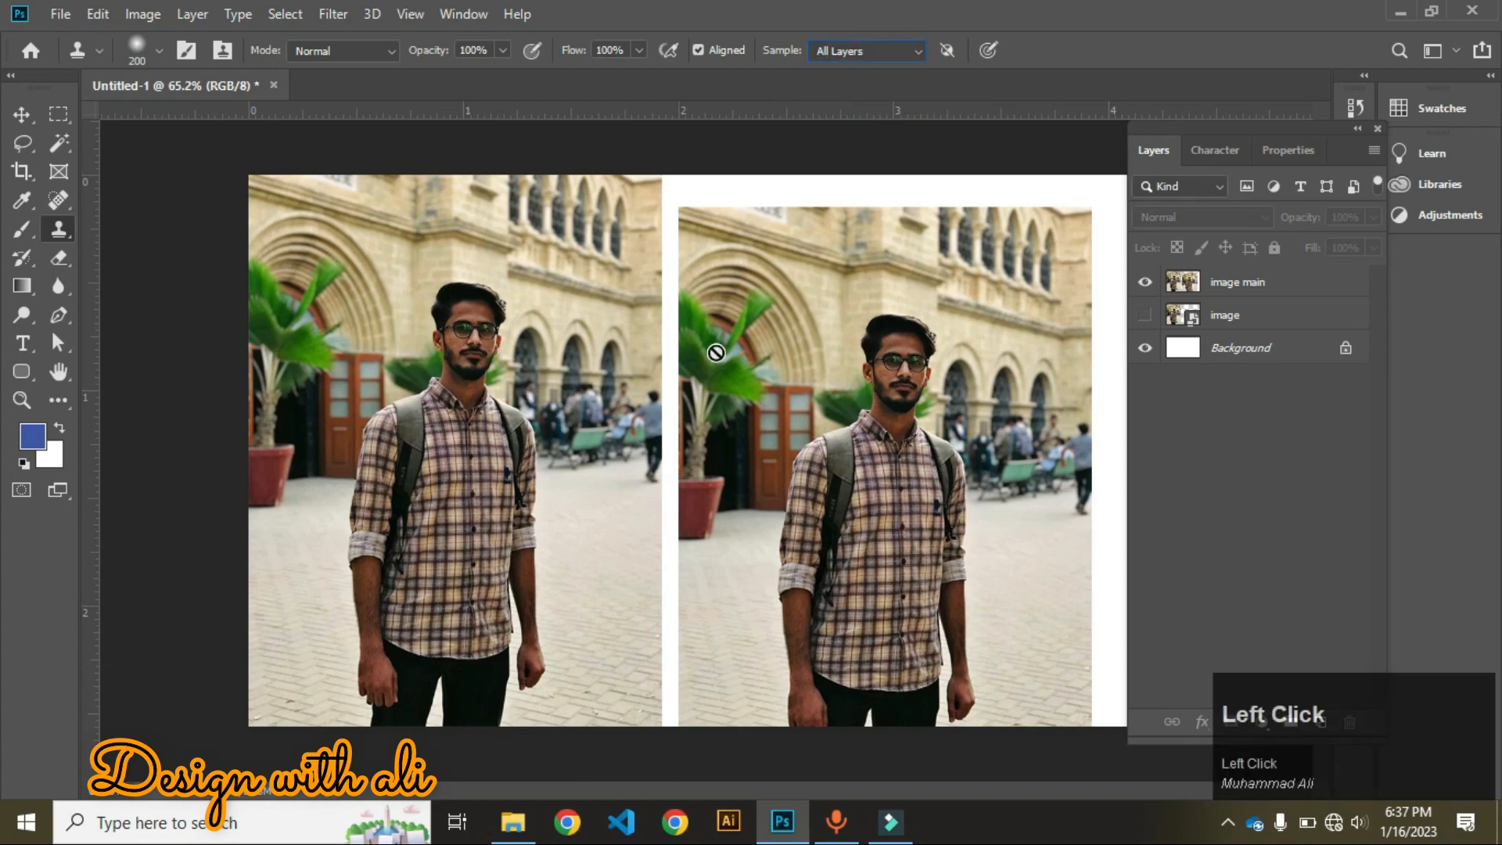
Redo the "image main" layer move and add a blank layer, and undo both changes
key(ctrl+z)
key(ctrl+shift+z)
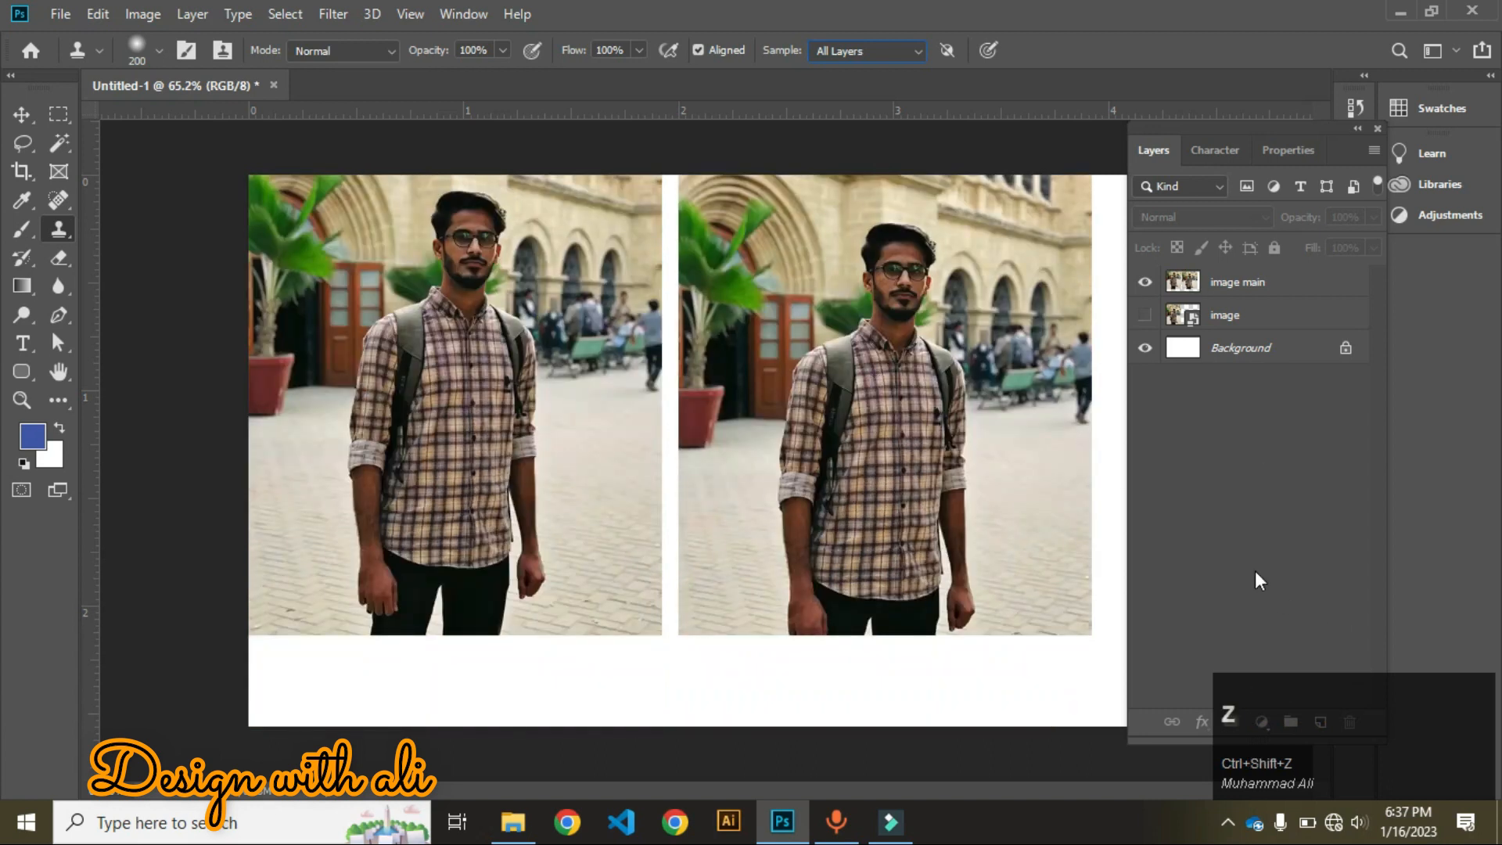
click(1320, 722)
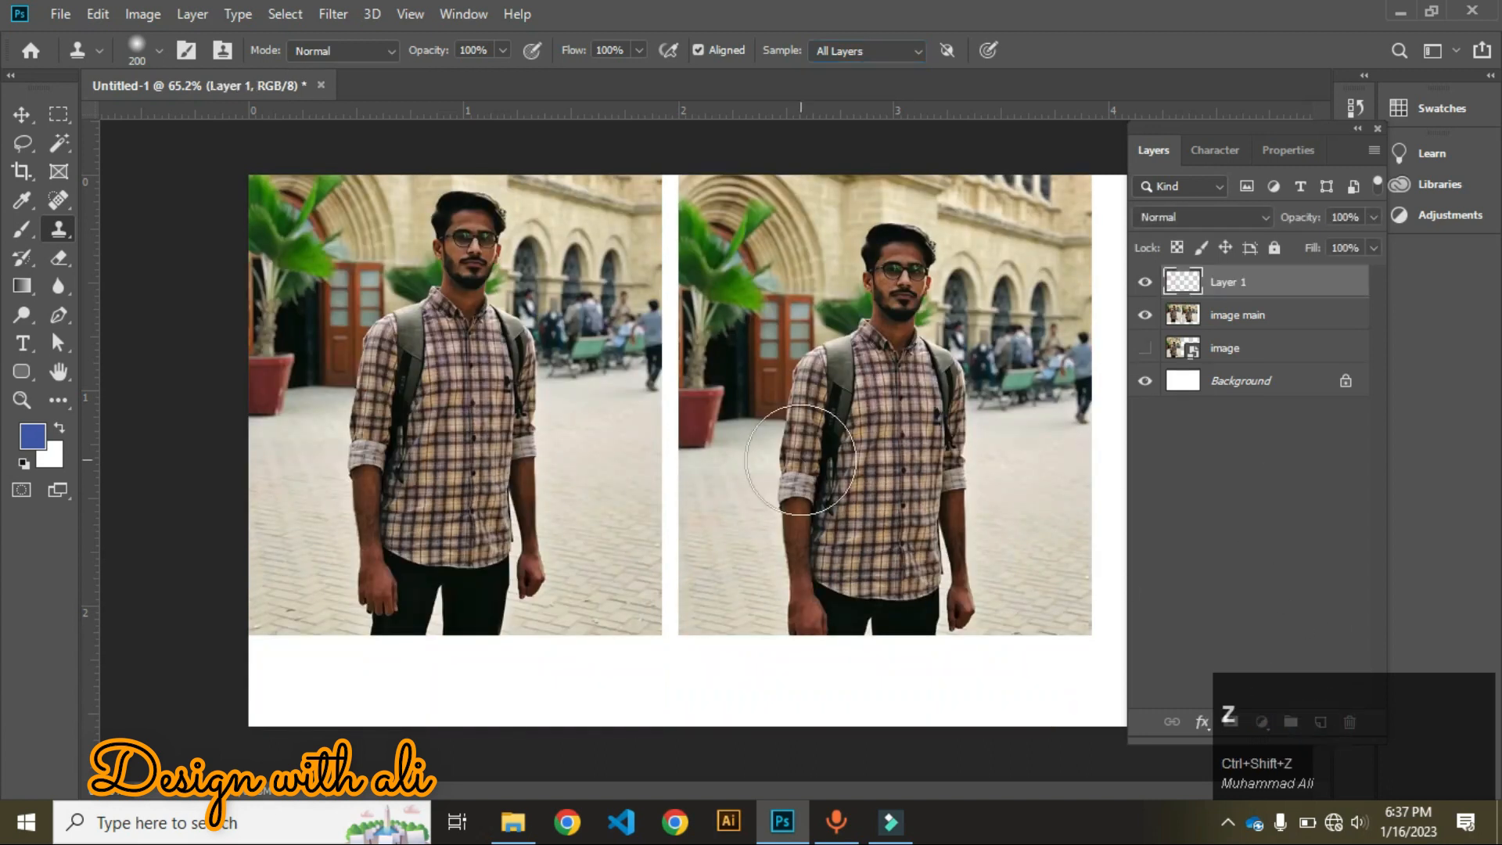
key(ctrl+z)
key(ctrl+z)
key(ctrl+z)
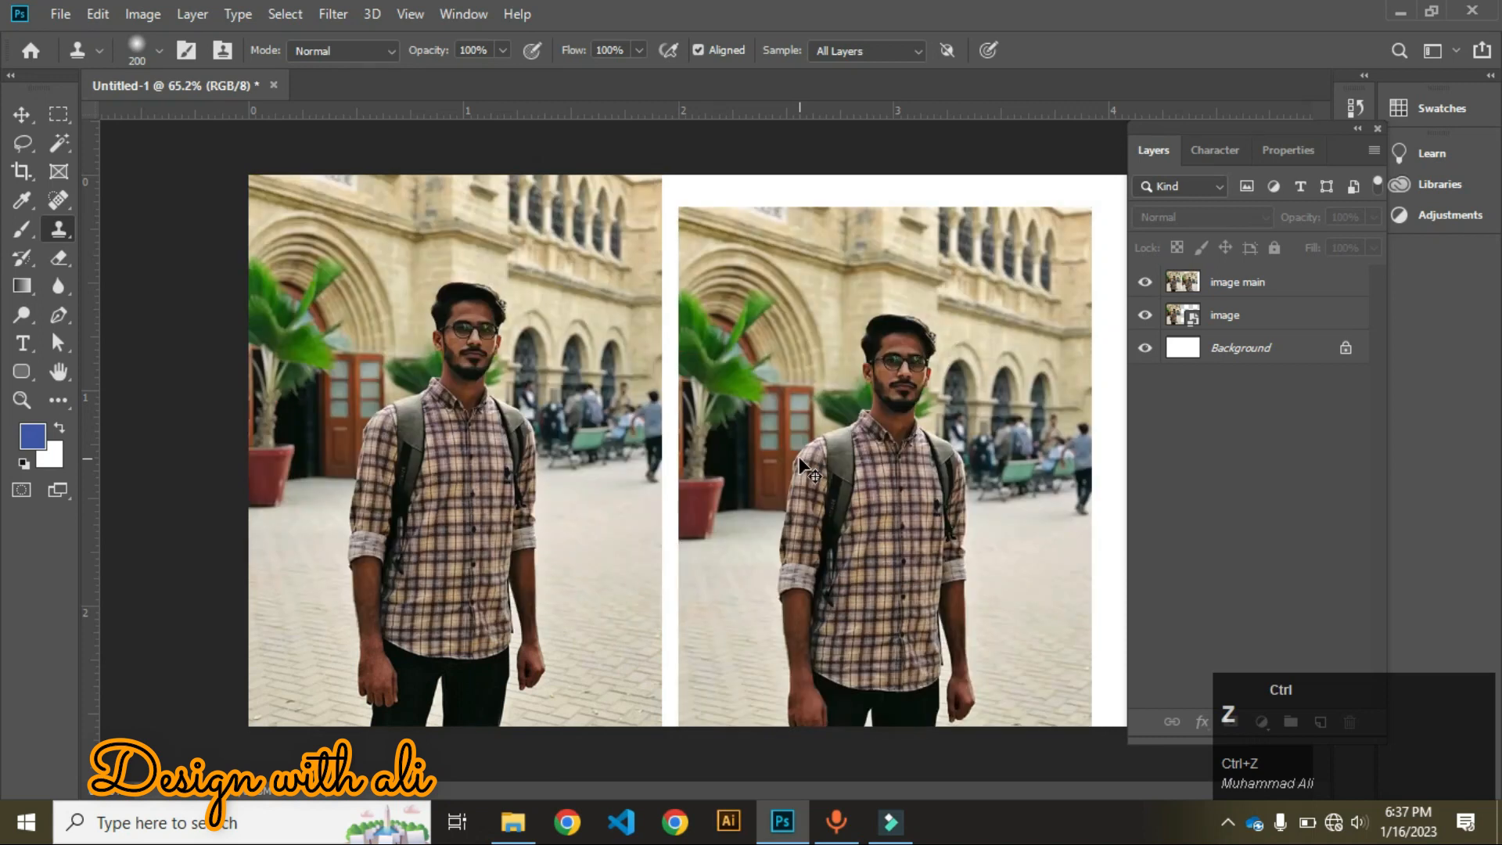
Hide the "image" layer, add a blank layer above "image main", and shorten the Layers panel
click(1147, 315)
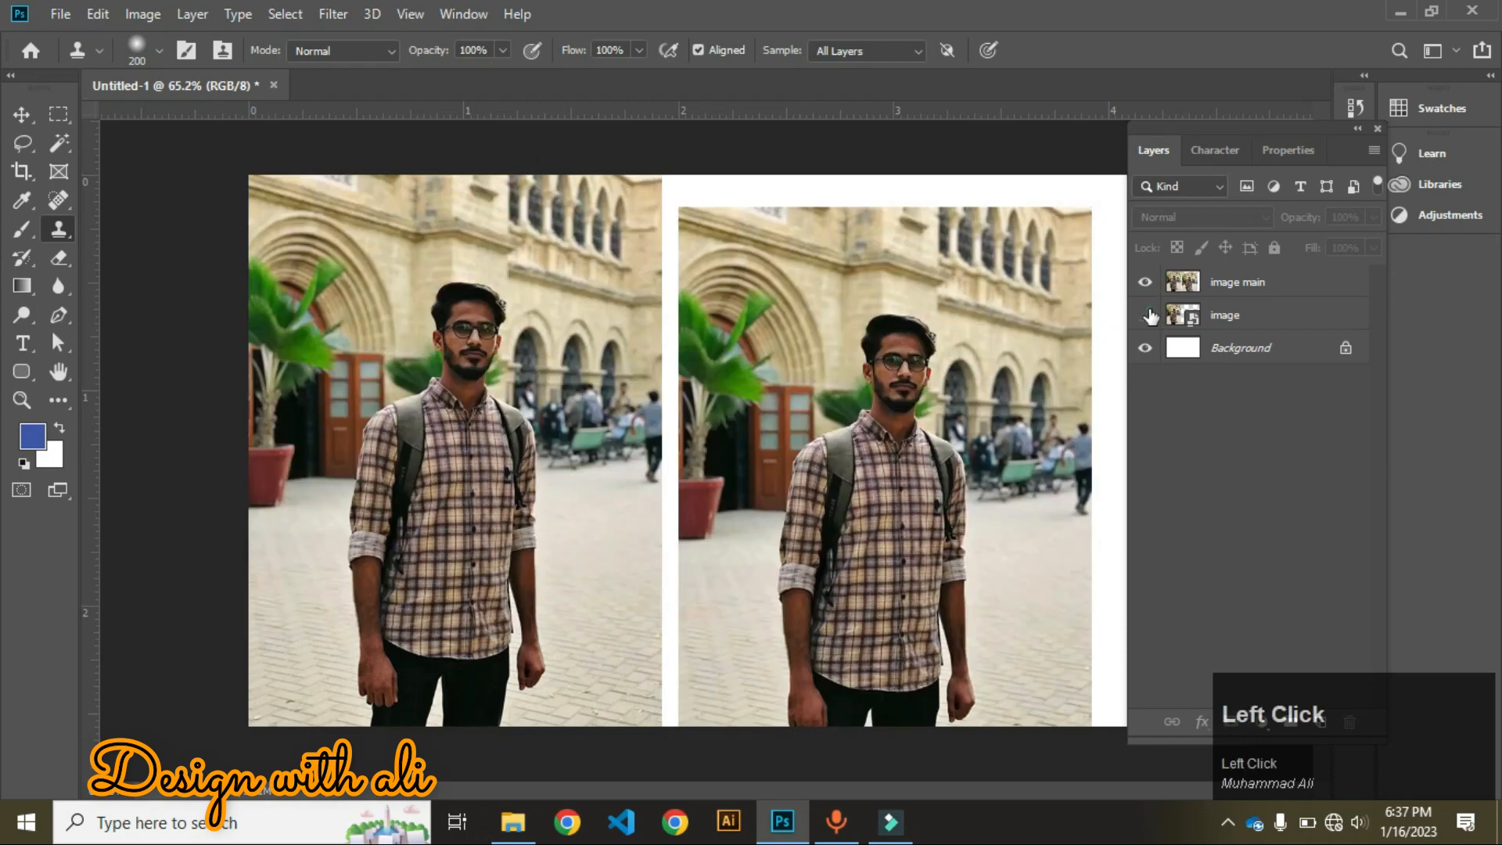
click(1321, 722)
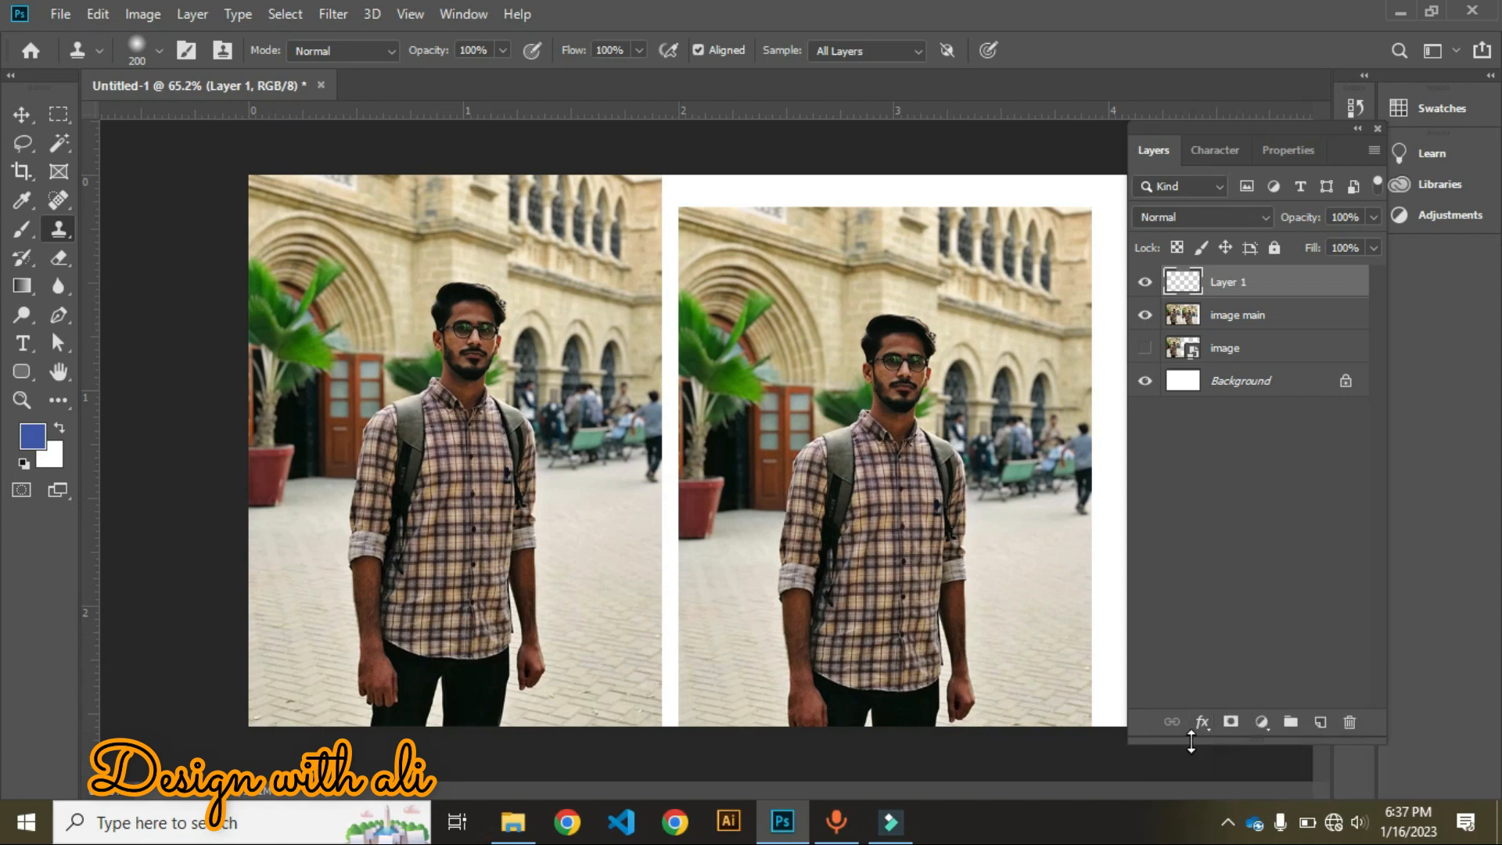
drag(1191, 742, 1191, 570)
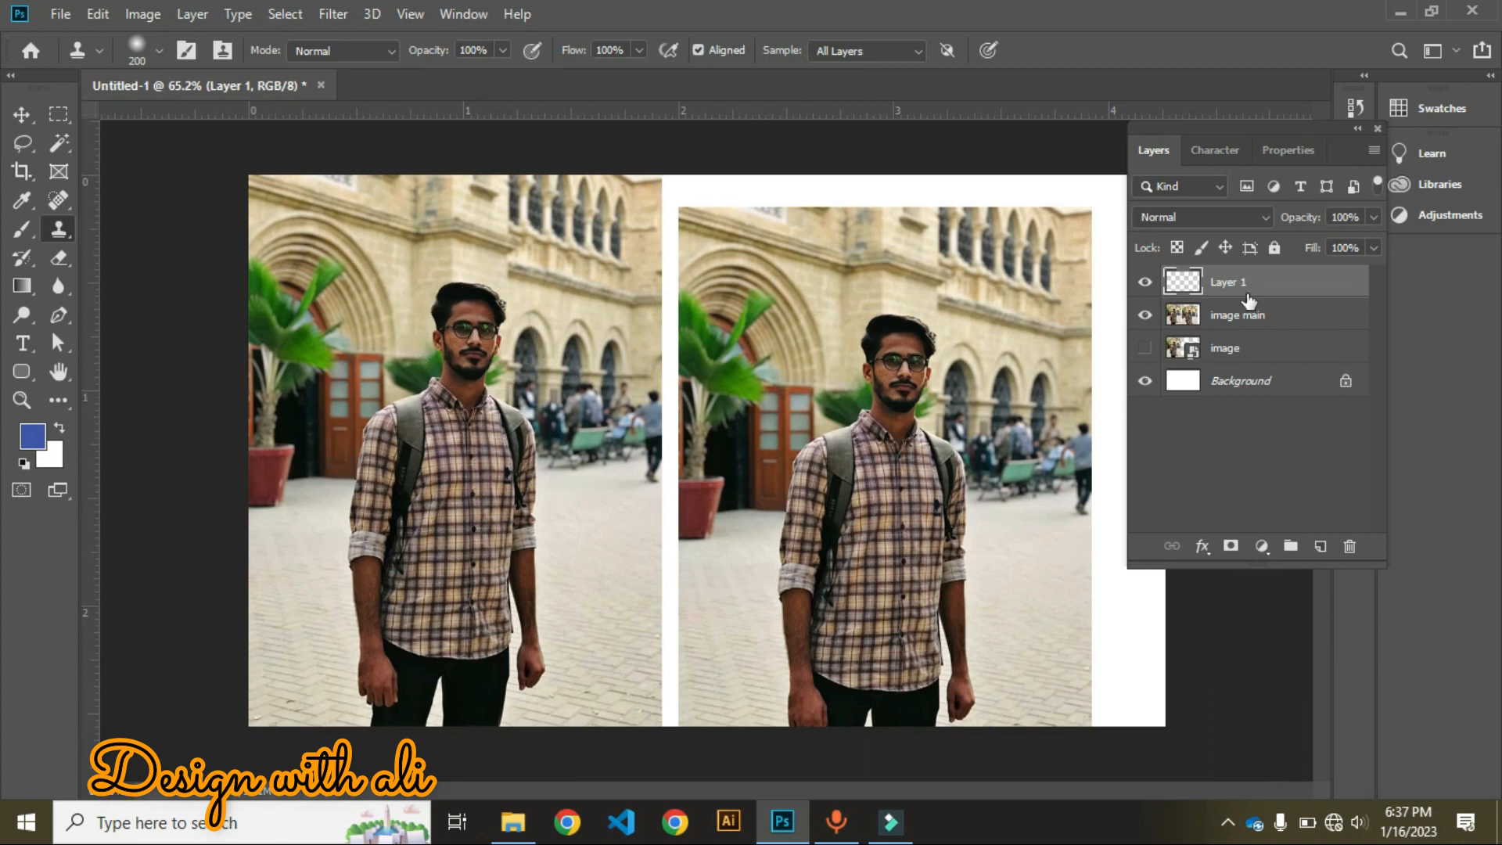
Sample the man's face from the "image main" layer and clone the man with his surroundings onto Layer 1, over the existing copy
alt+click(411, 320)
click(1206, 316)
alt+click(482, 333)
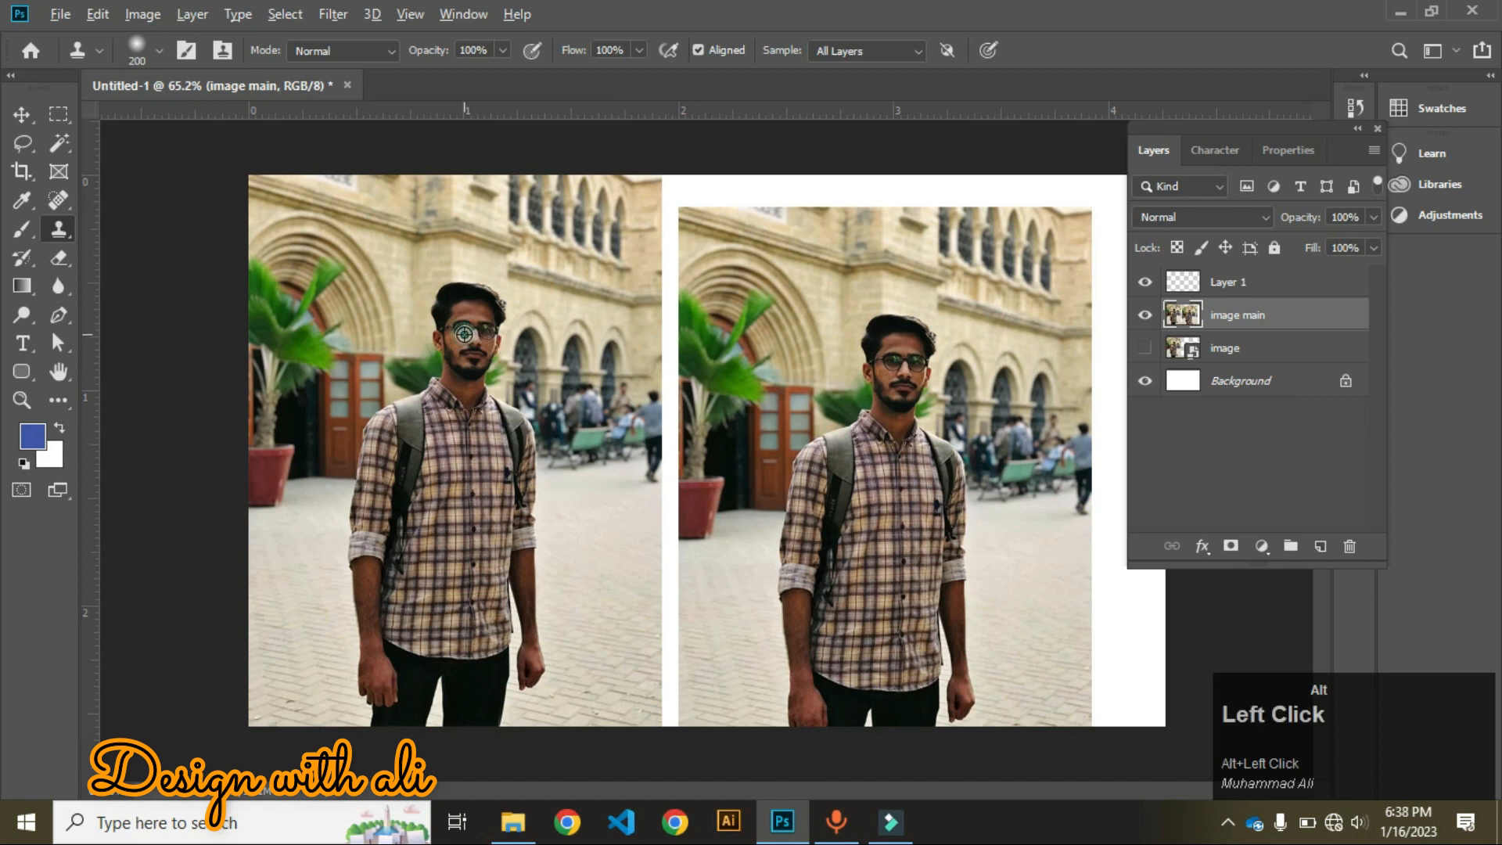
click(1252, 283)
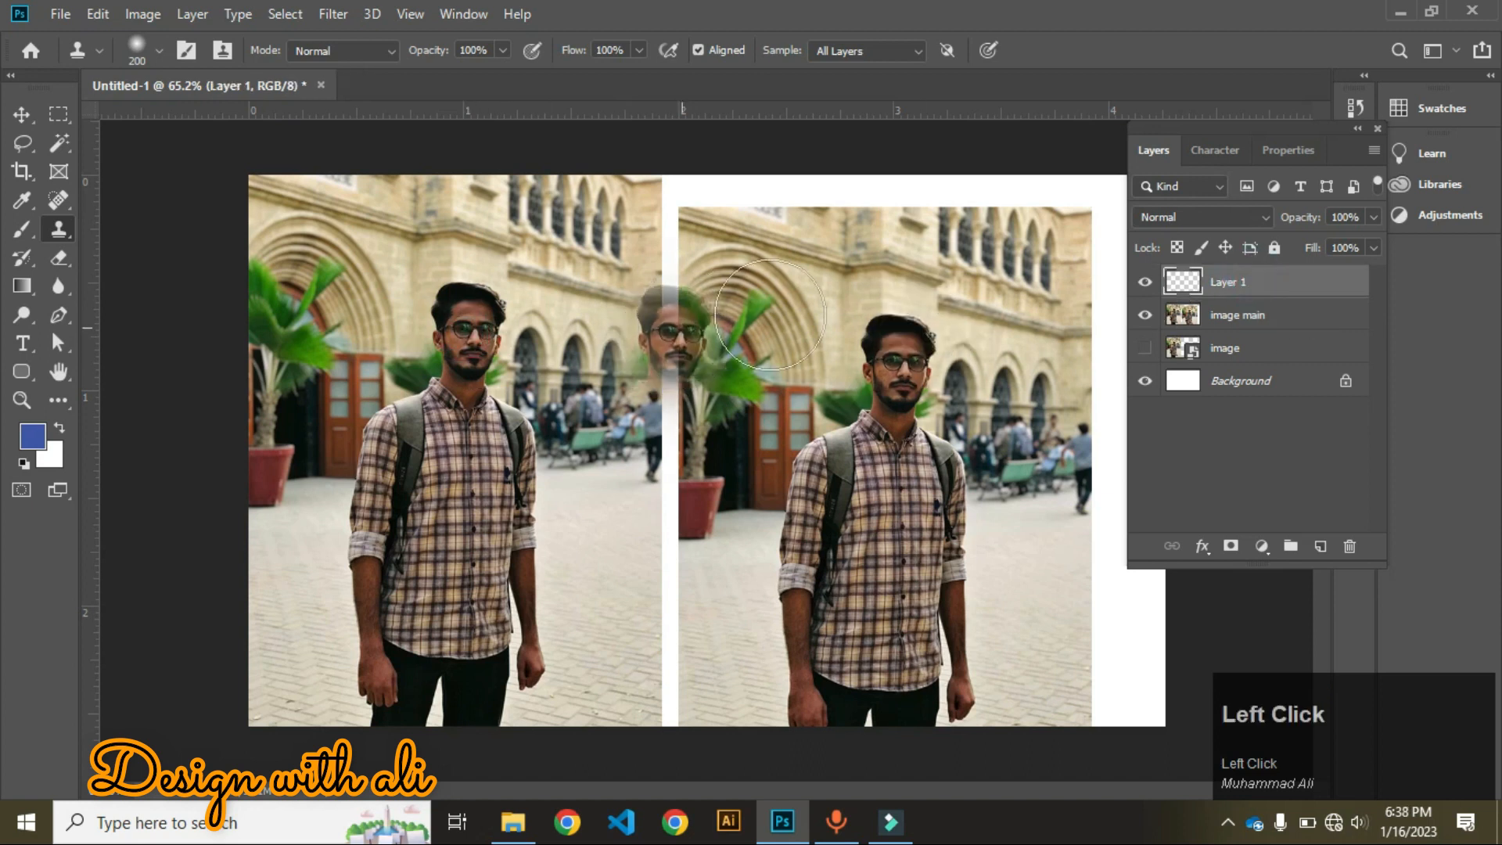
mouse_move(869, 344)
mouse_down()
mouse_move(879, 318)
mouse_move(923, 297)
mouse_move(731, 503)
mouse_move(1022, 697)
mouse_move(672, 548)
mouse_move(563, 546)
mouse_move(977, 235)
mouse_move(1095, 273)
mouse_move(985, 508)
mouse_move(928, 688)
mouse_move(1118, 301)
mouse_move(867, 179)
mouse_move(1037, 728)
mouse_move(519, 290)
mouse_up()
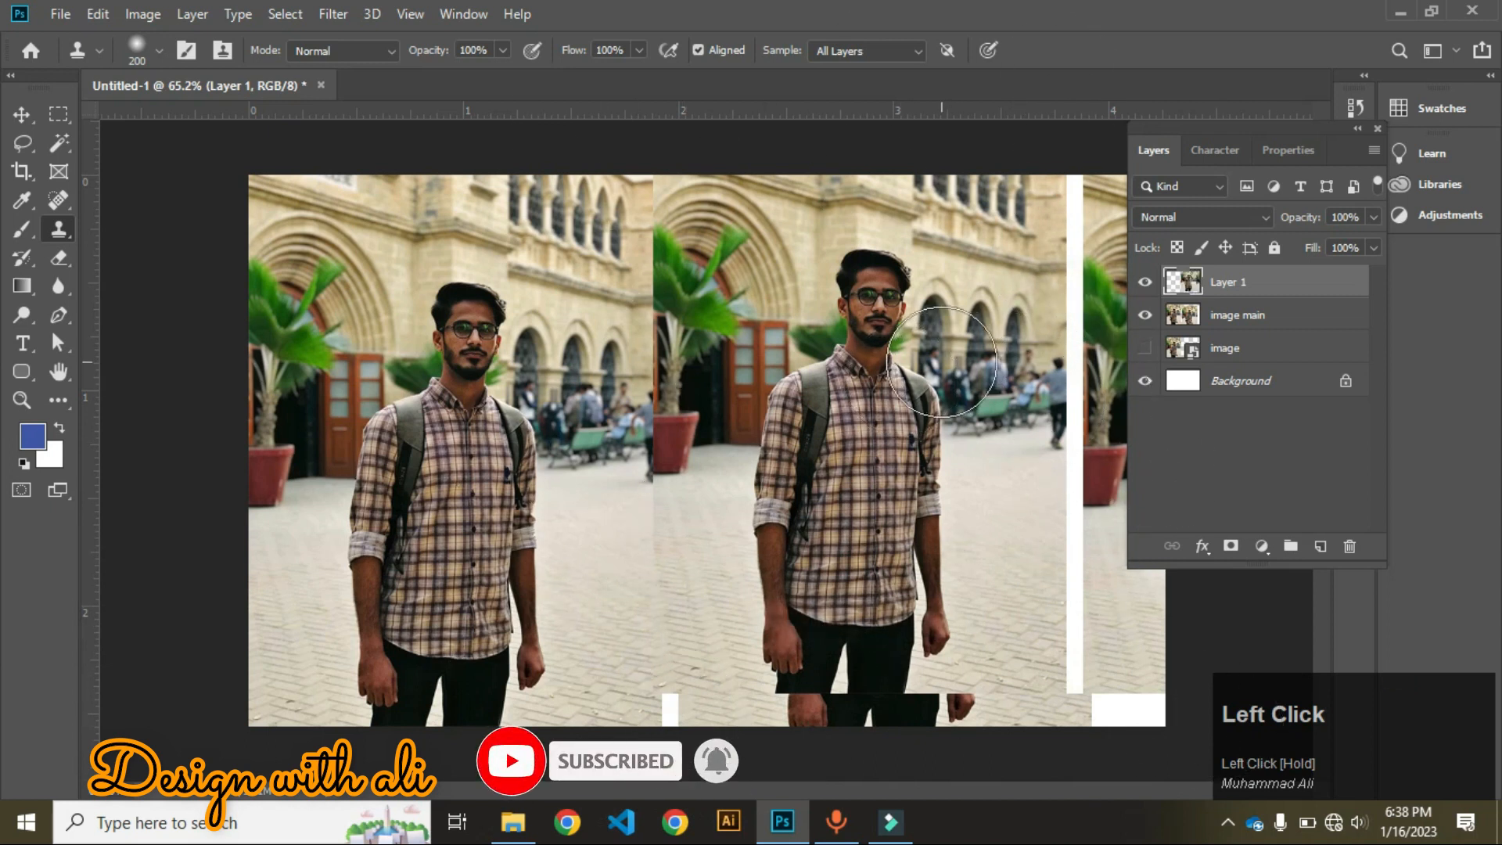
Hide the "image main" layer and move Layer 1's cloned picture toward the middle of the canvas
click(1221, 314)
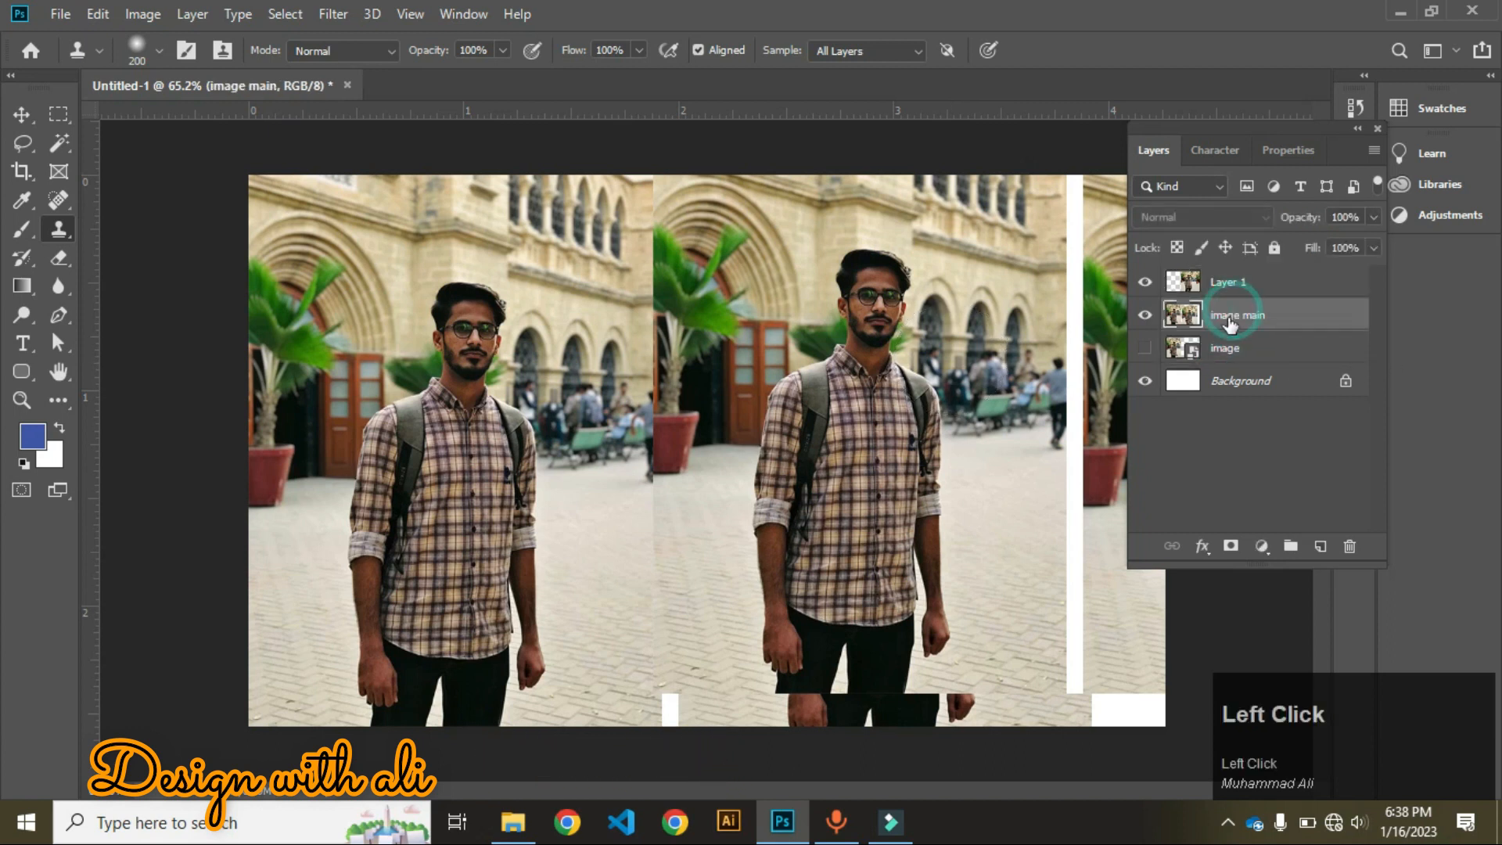
click(1192, 344)
click(1145, 317)
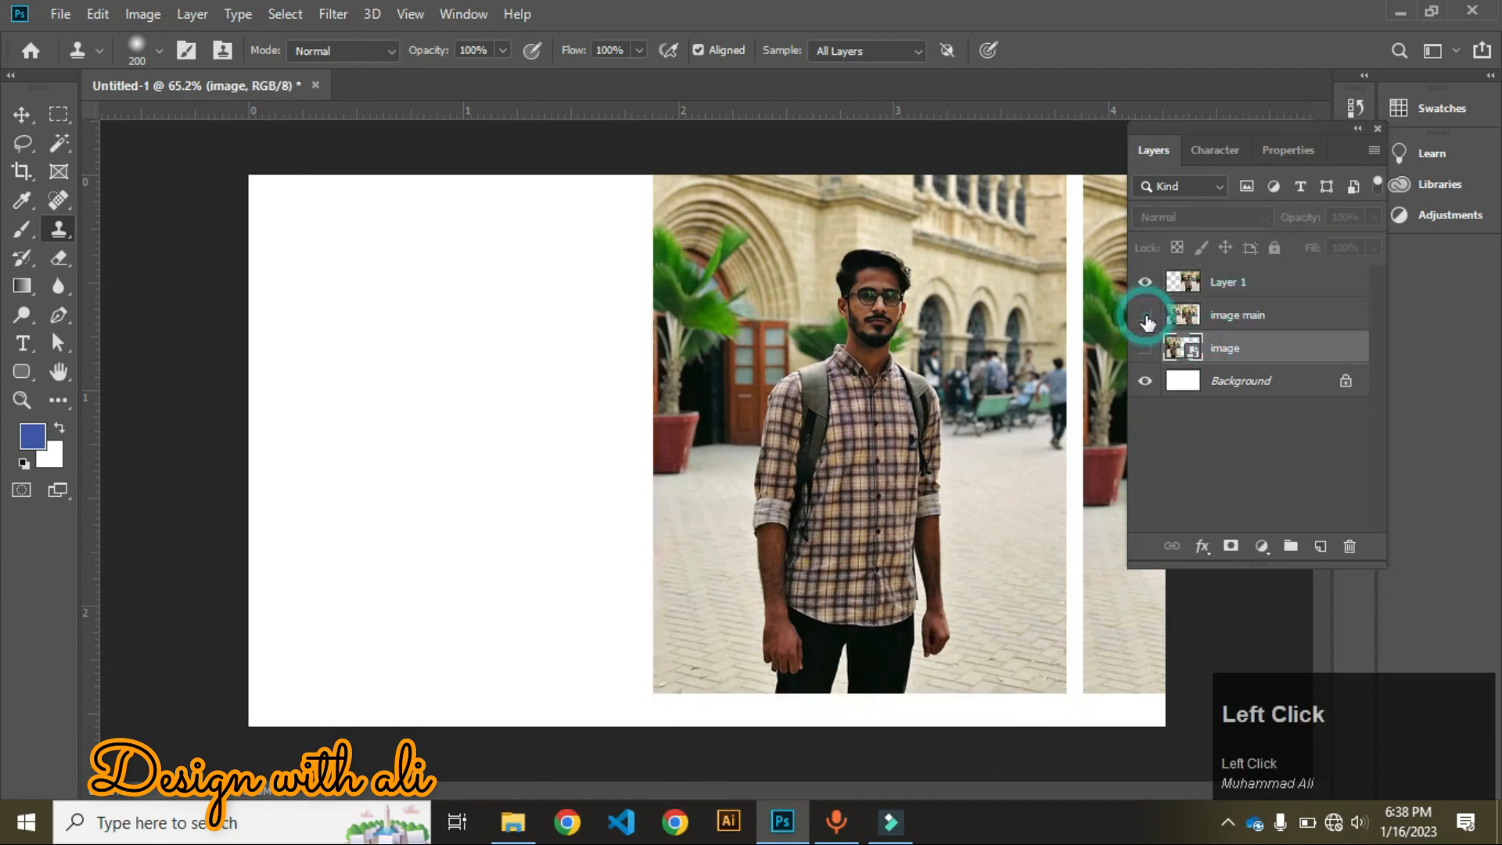
key(v)
drag(917, 336, 772, 353)
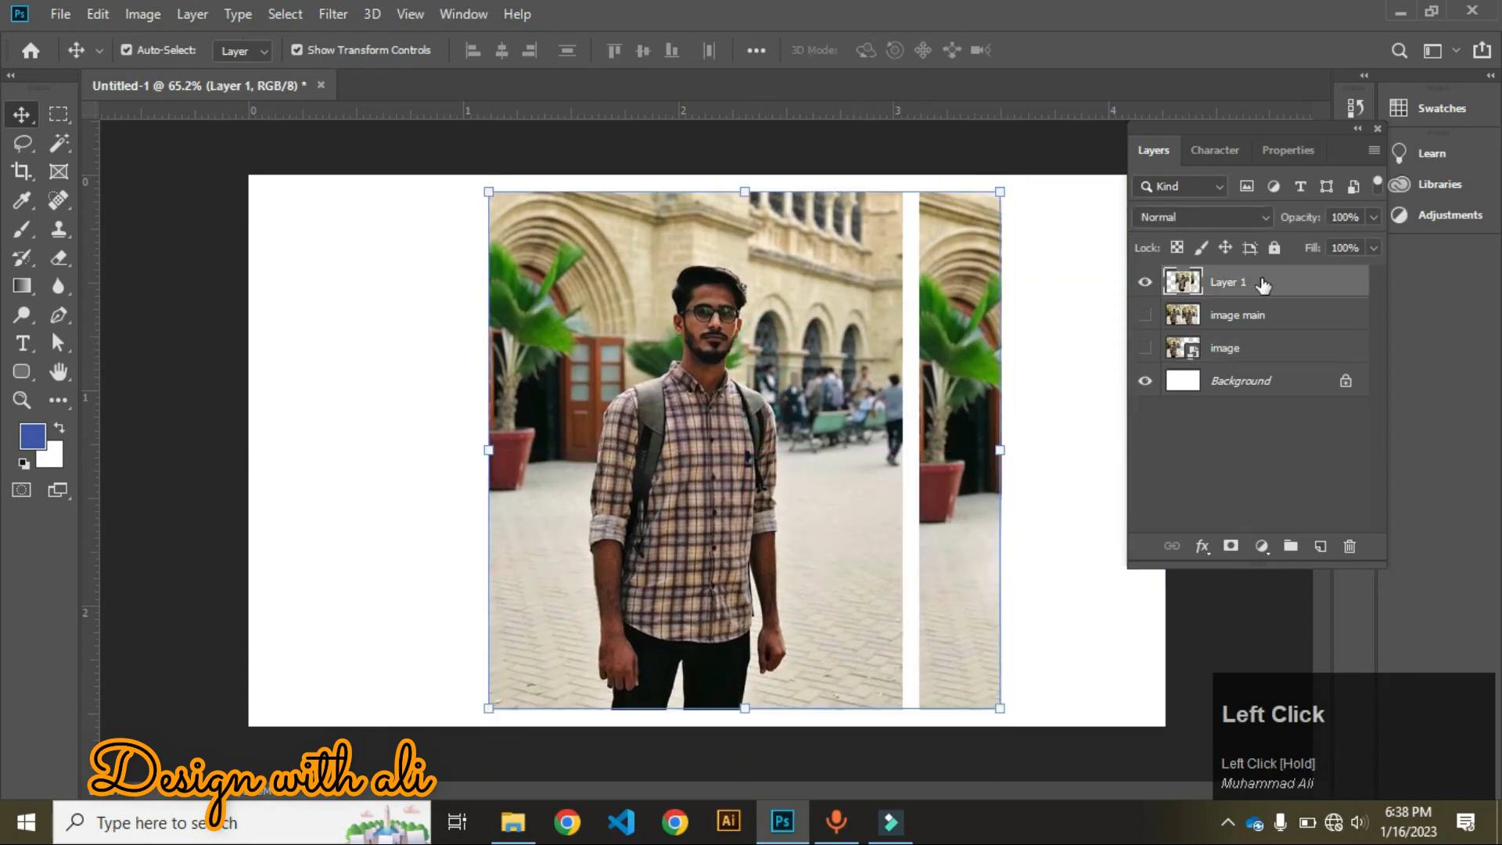
click(1220, 475)
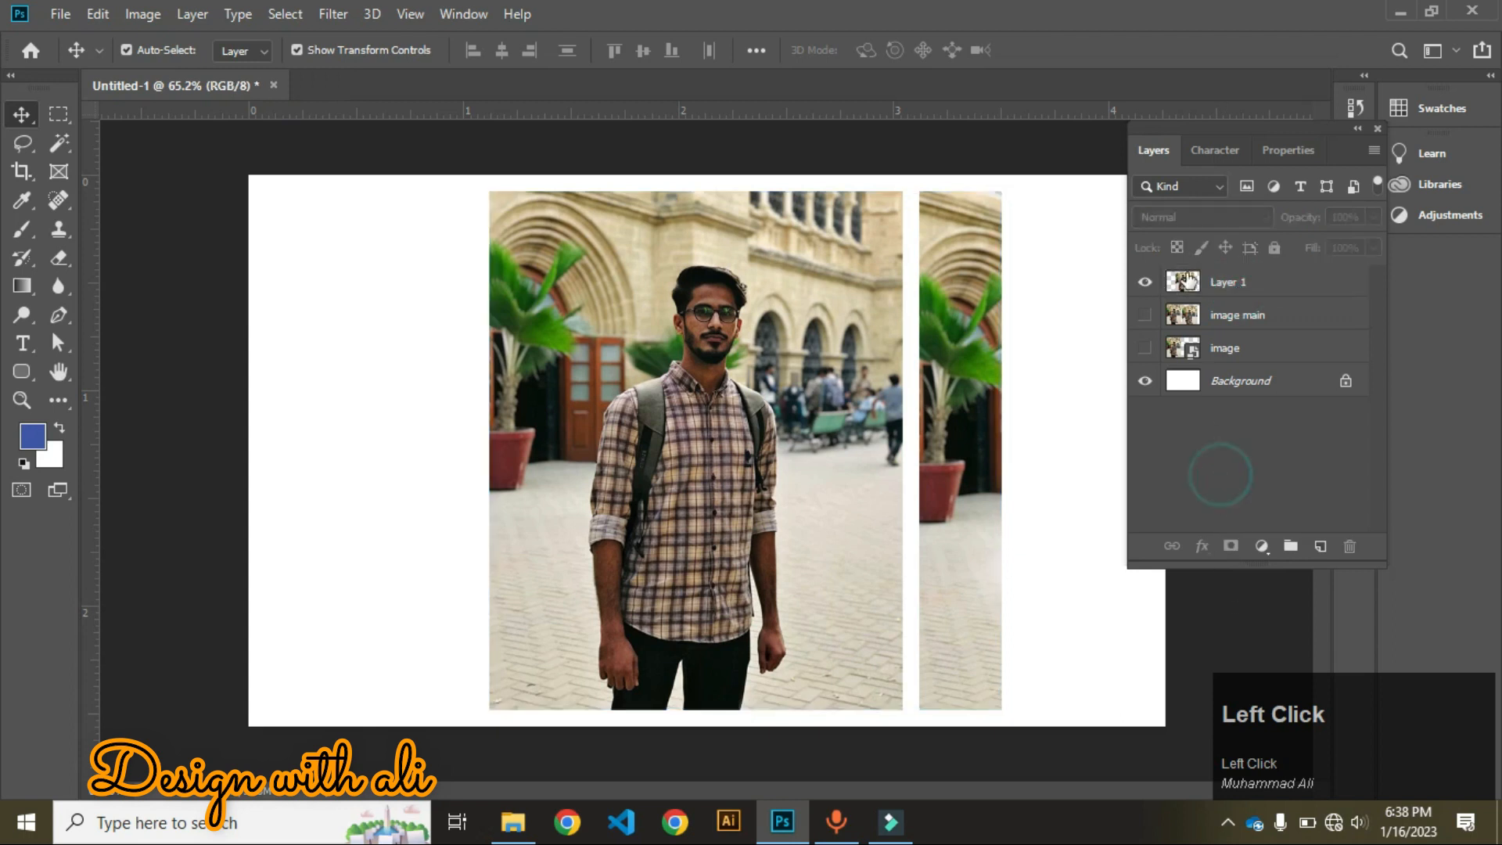
click(1250, 282)
click(1185, 461)
click(770, 432)
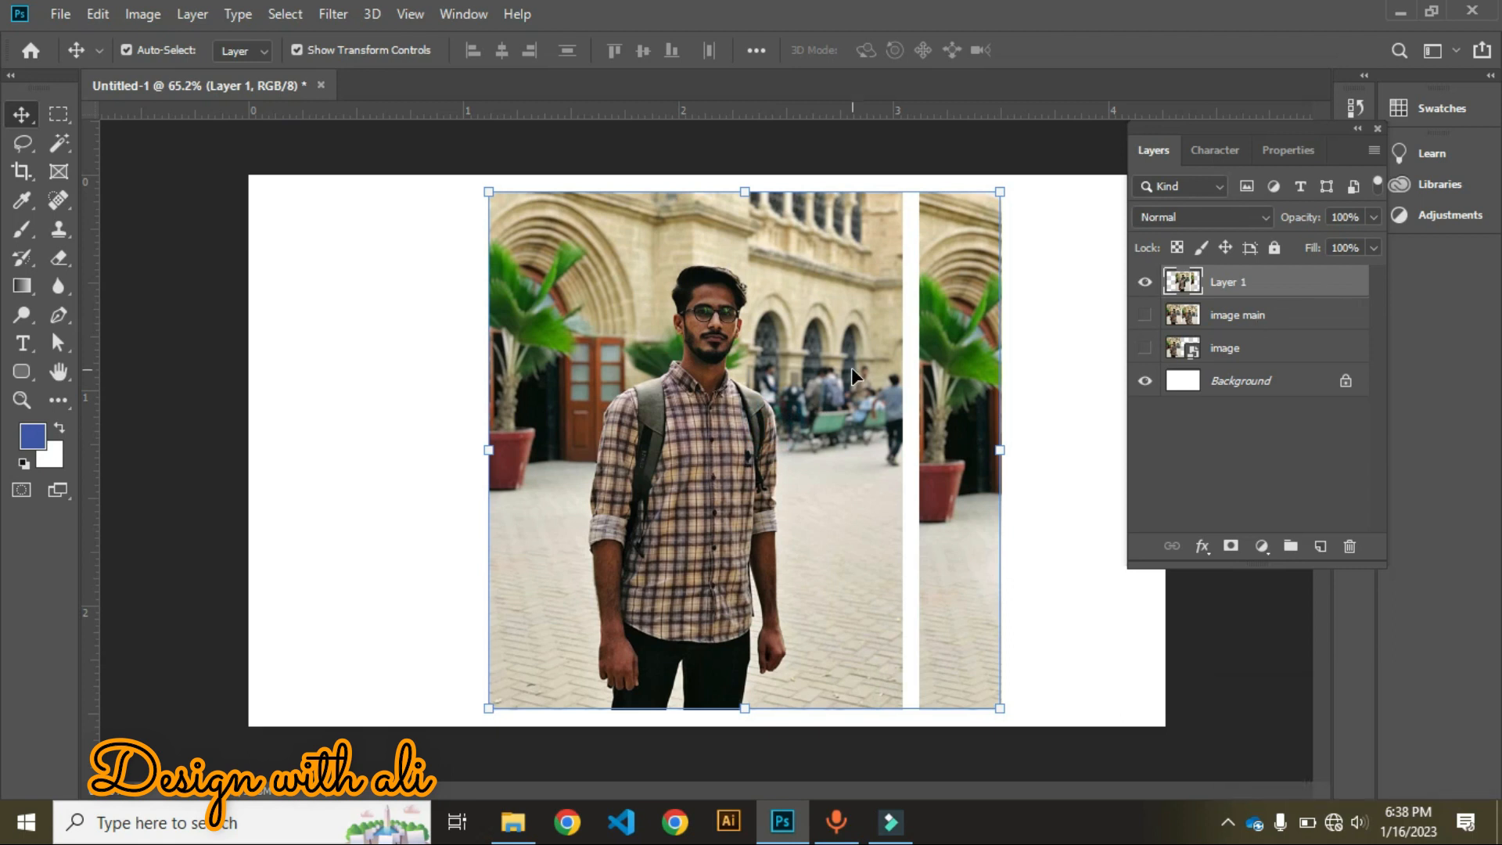
Reactivate the Clone Stamp Tool on Layer 1 and check its Sample setting
key(s)
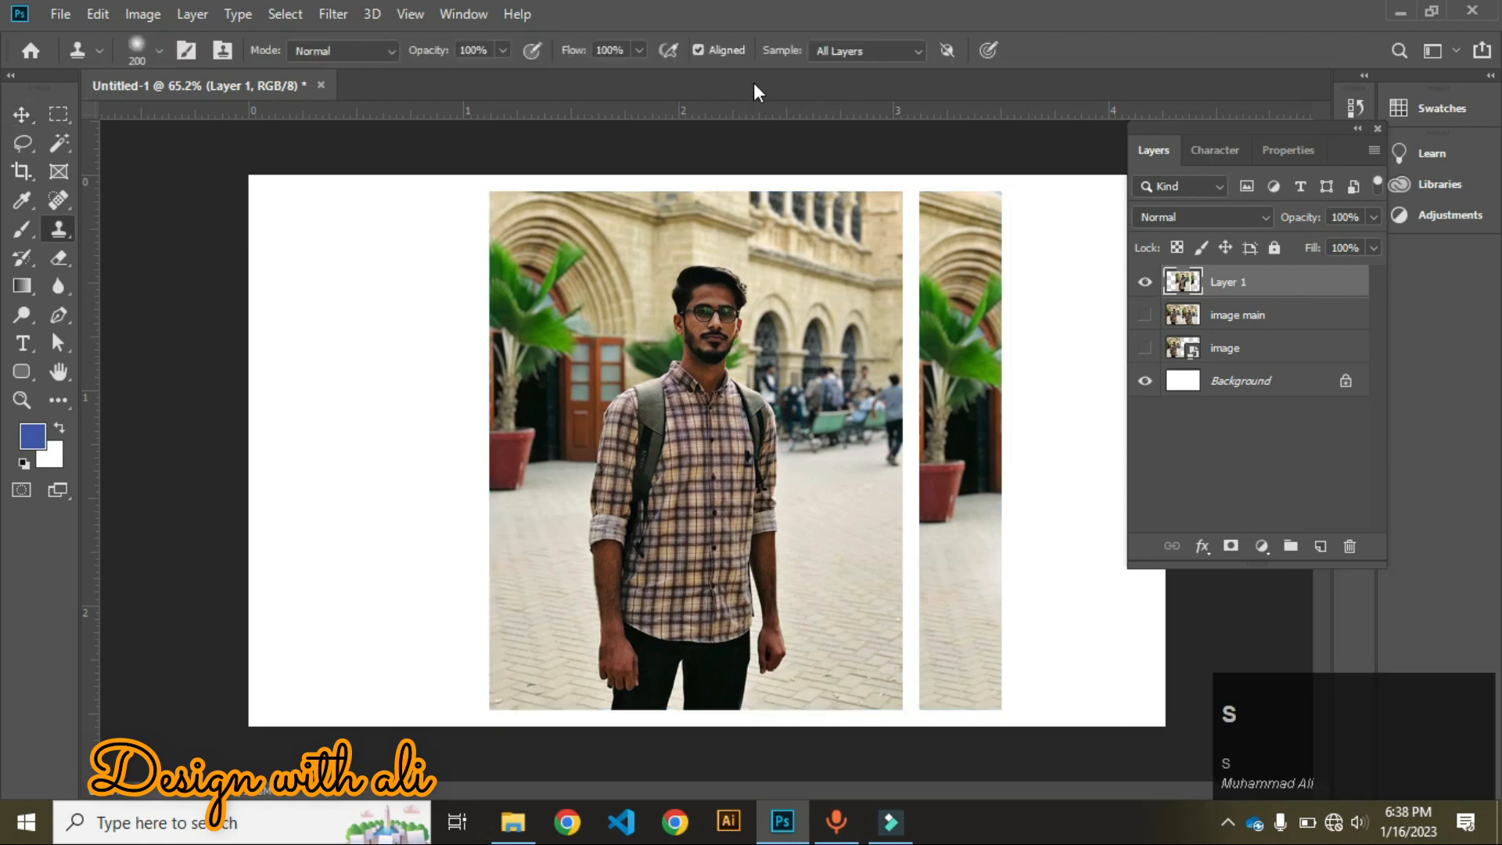
click(856, 43)
click(856, 48)
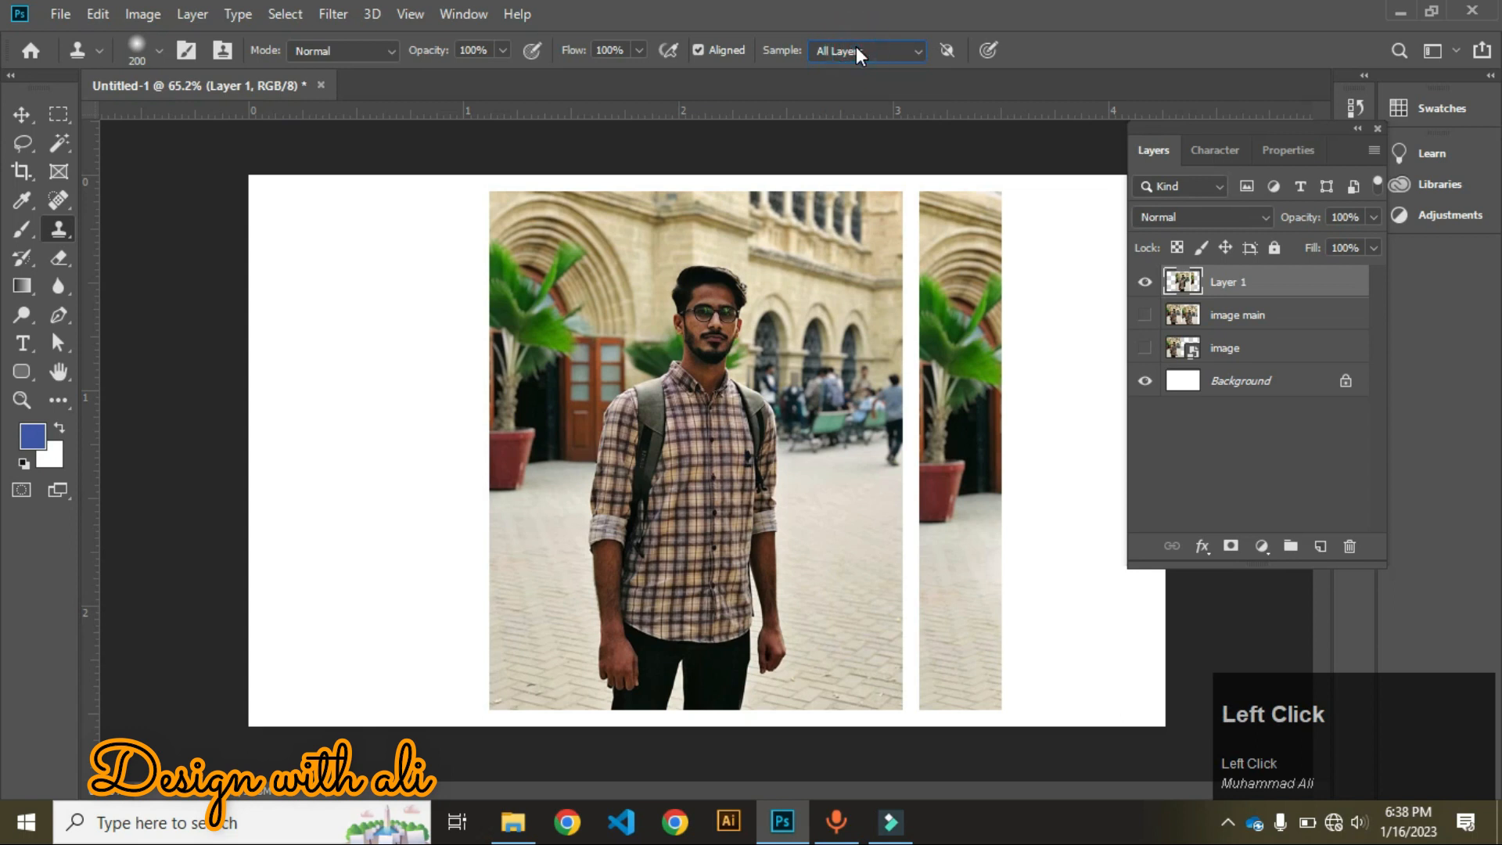